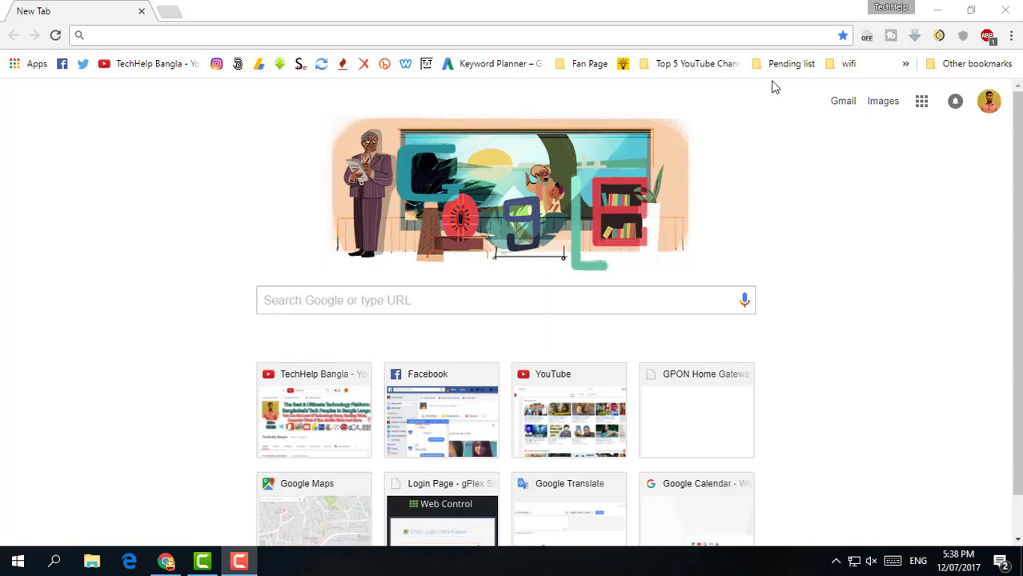
Open Google Calendar from the Google apps and display July 2017 in month view.
click(921, 104)
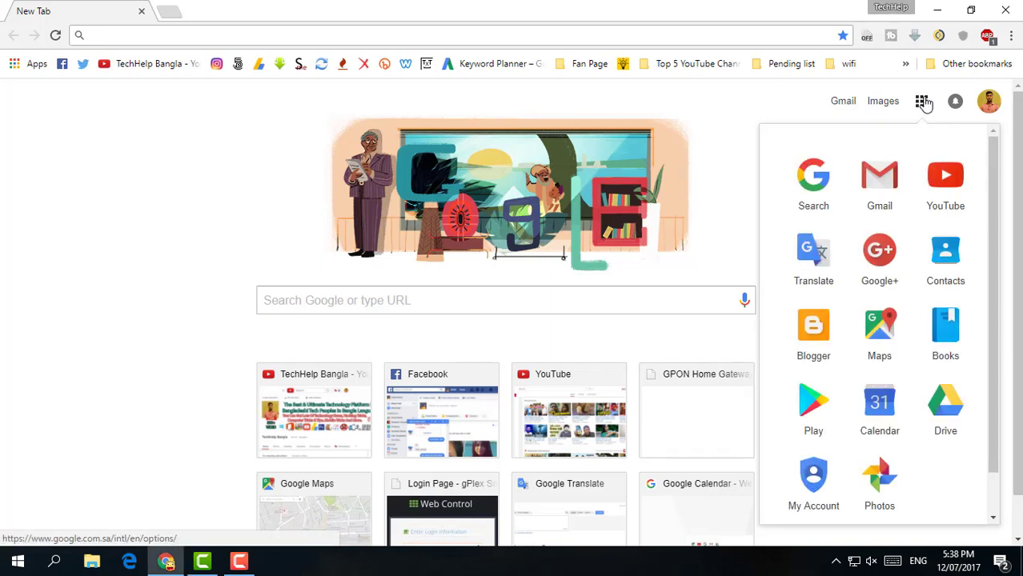
click(884, 405)
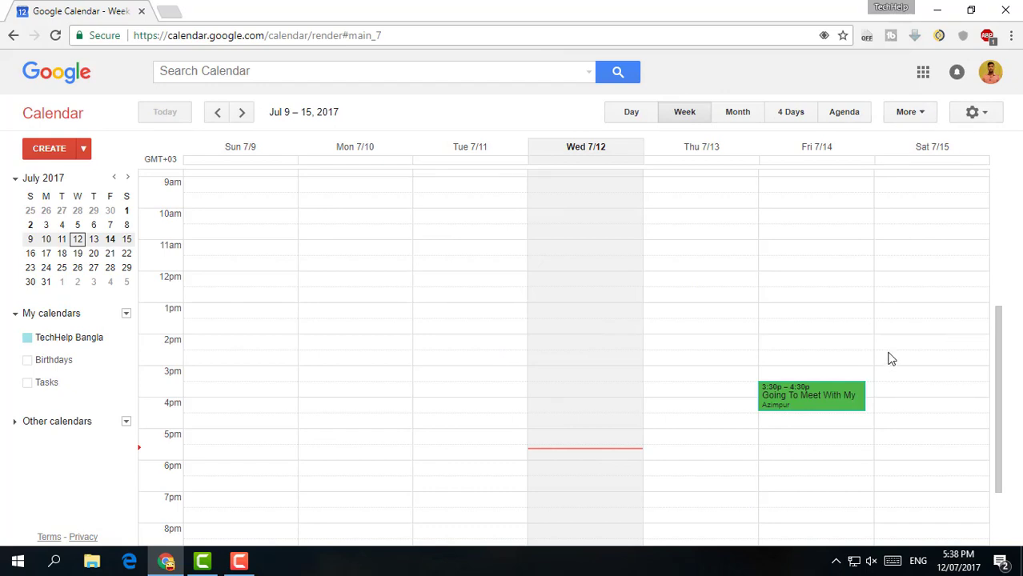
click(633, 113)
click(690, 113)
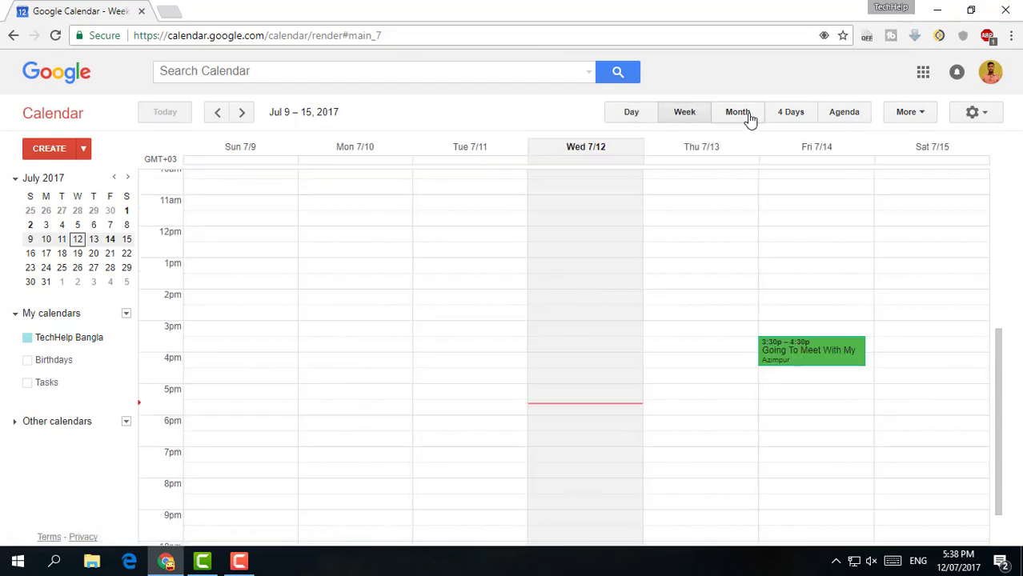
click(745, 117)
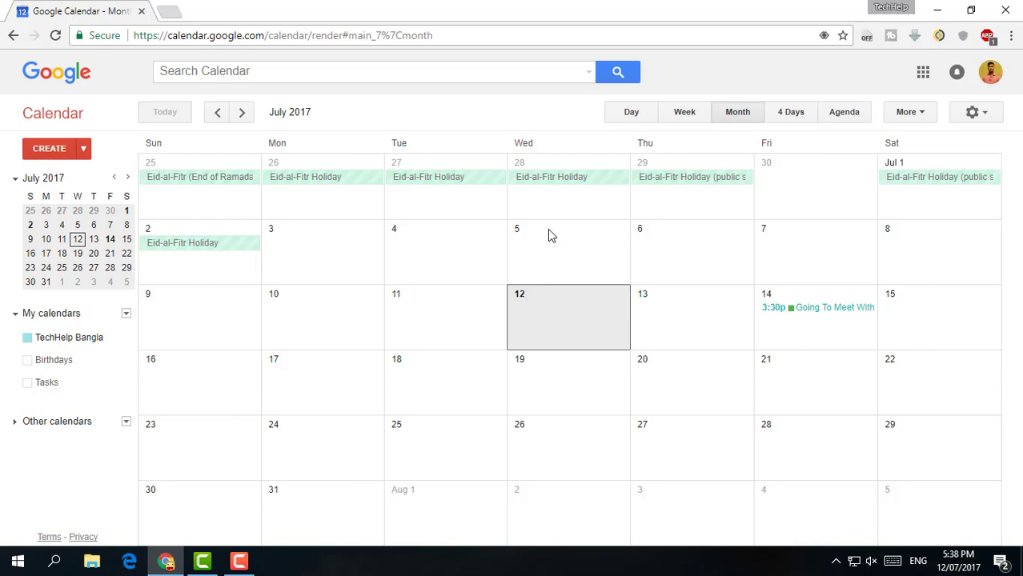
Show Thursday, July 13, 2017 in the calendar's day view, around the early afternoon hours.
click(628, 115)
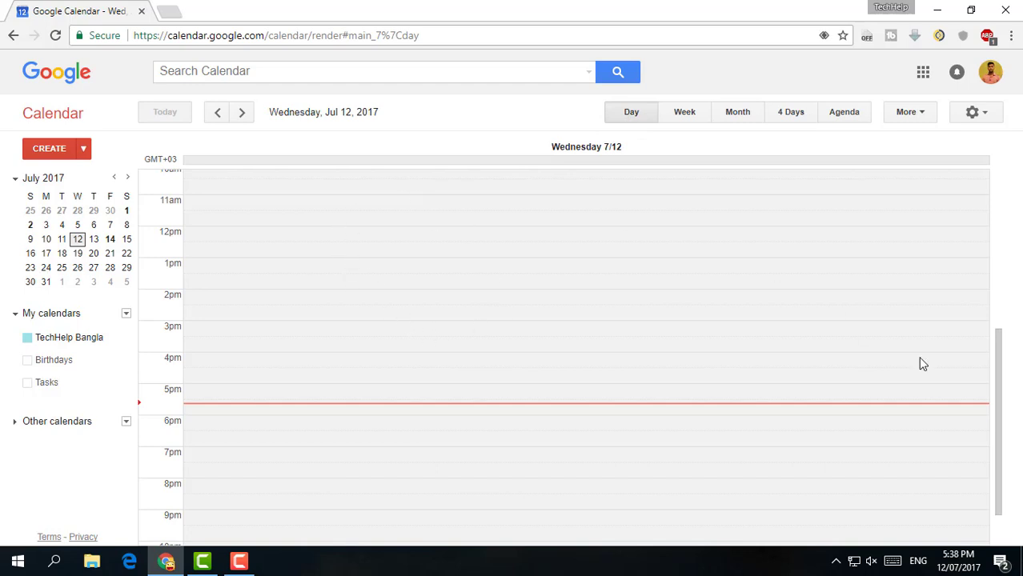
mouse_move(992, 376)
mouse_down()
mouse_move(991, 192)
mouse_move(992, 383)
mouse_up()
click(244, 112)
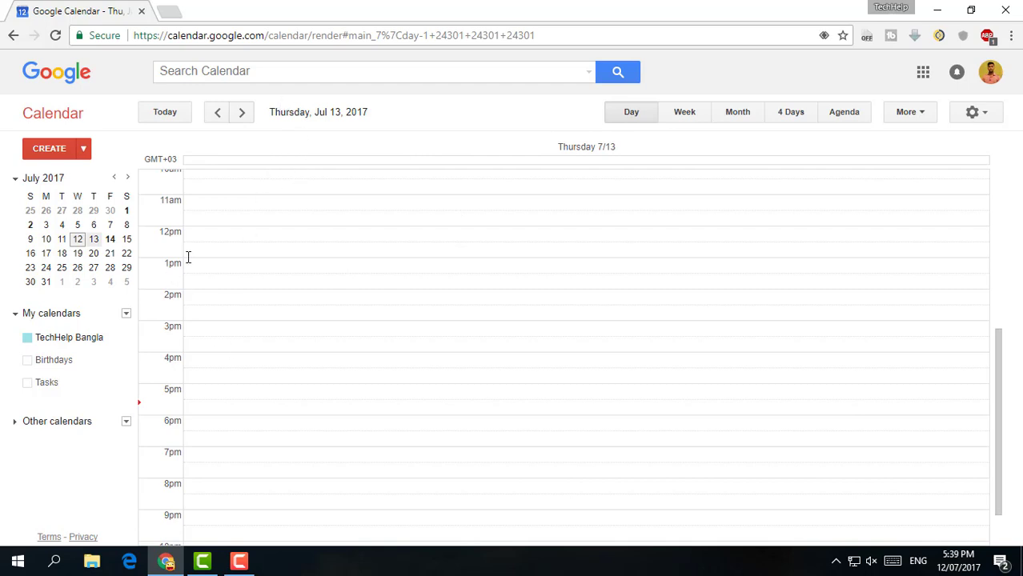
drag(998, 393, 1010, 368)
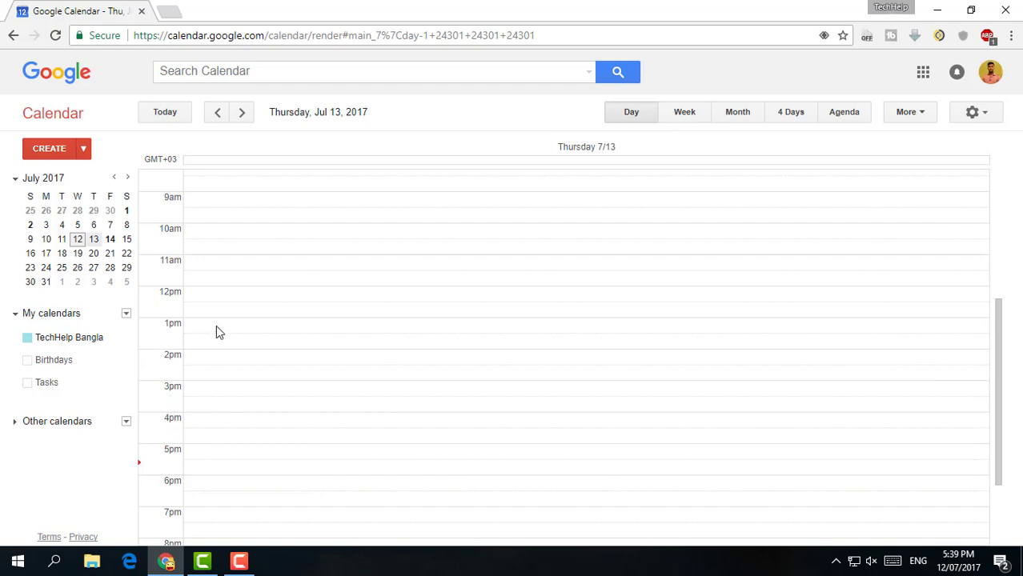
Create an event in the 1:30pm slot on July 13 with full details and title it "Meeting With My Best Friend".
click(238, 323)
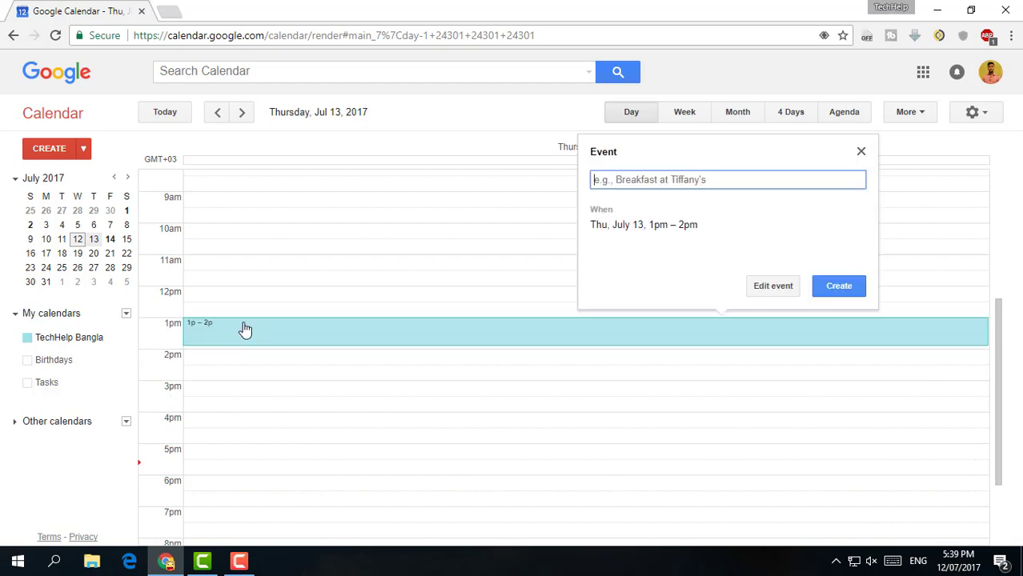
double_click(304, 343)
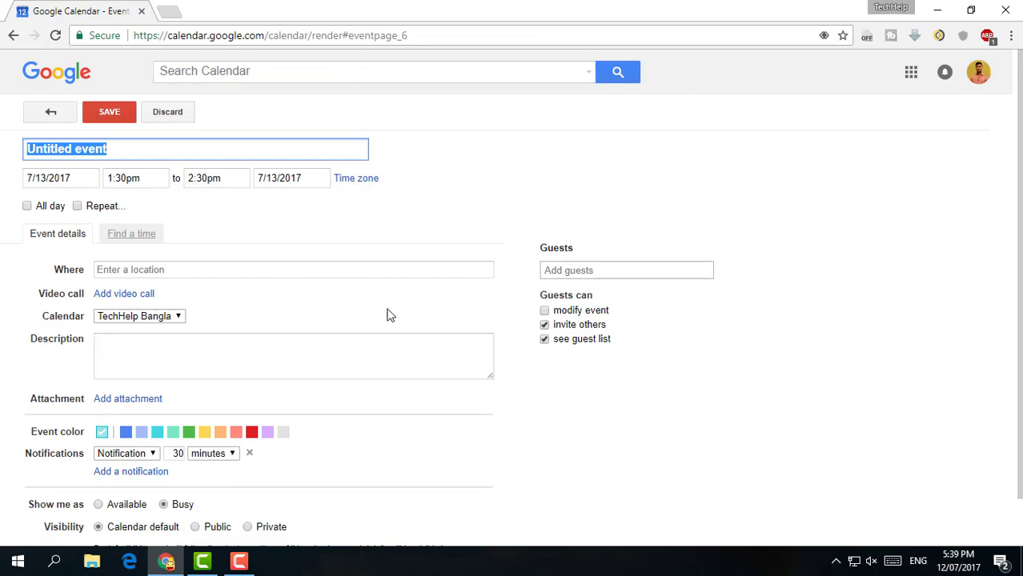
key(BackSpace)
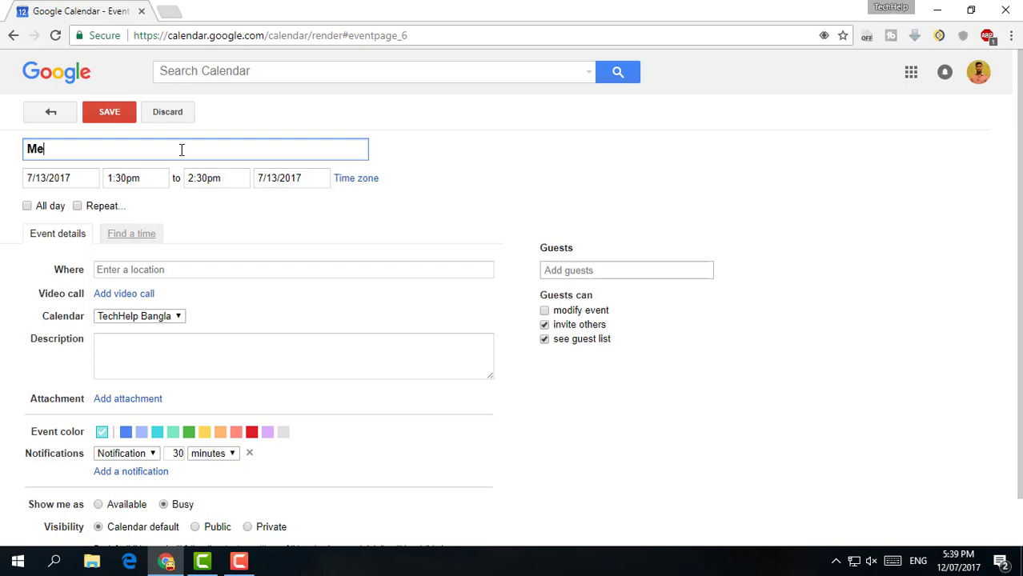
text(ng Wlht)
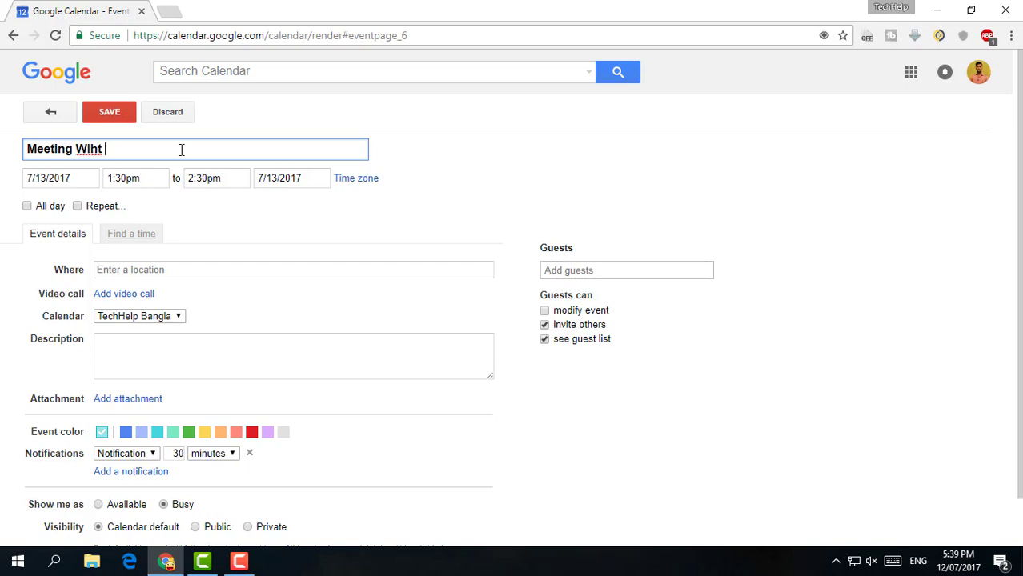
key(BackSpace)
key(BackSpace)
key(BackSpace)
text(th My Best Fri)
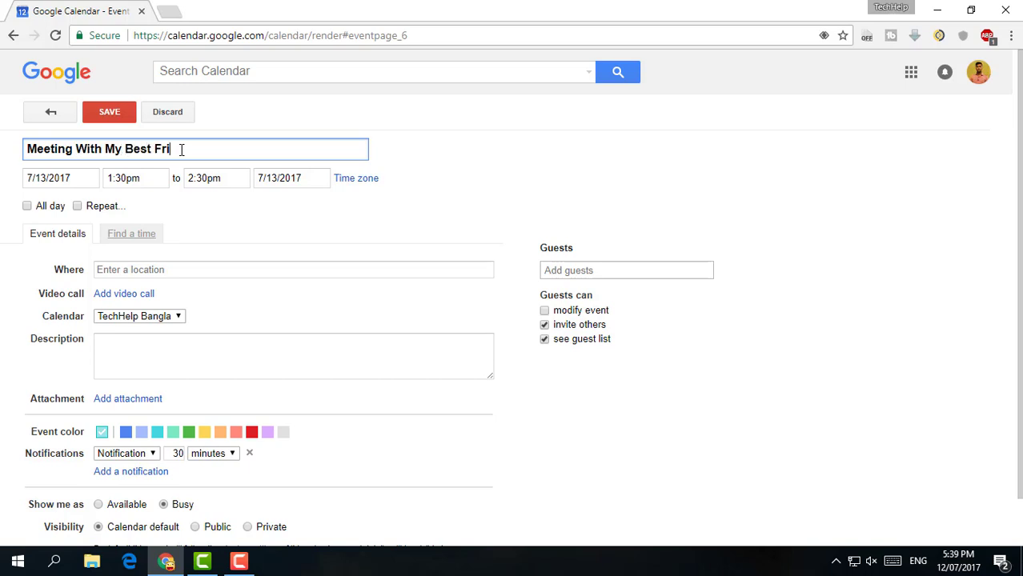
text(end)
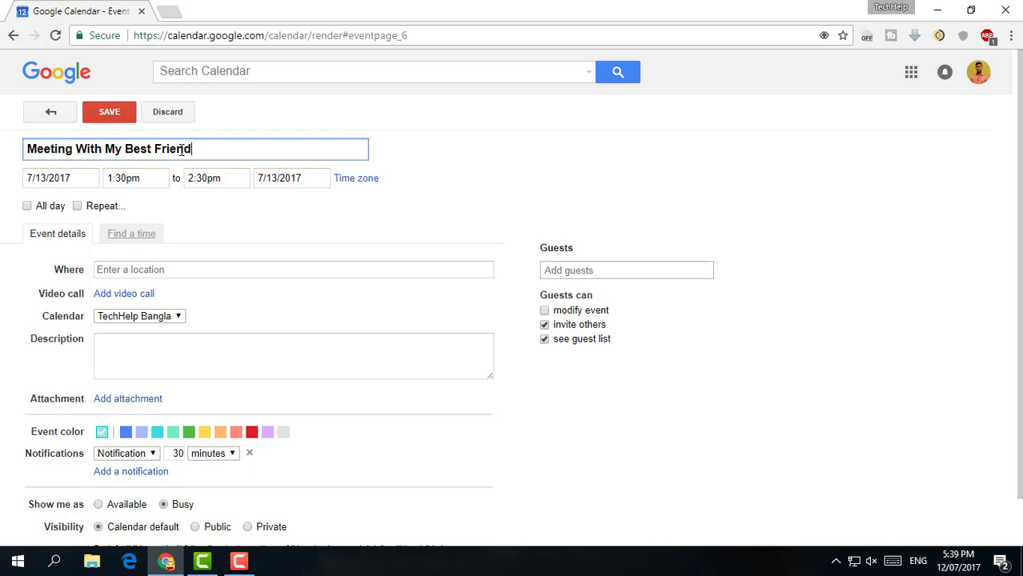
Set the event's start to 7/13/2017 at 1:00pm and its end time to 2:00pm.
click(74, 178)
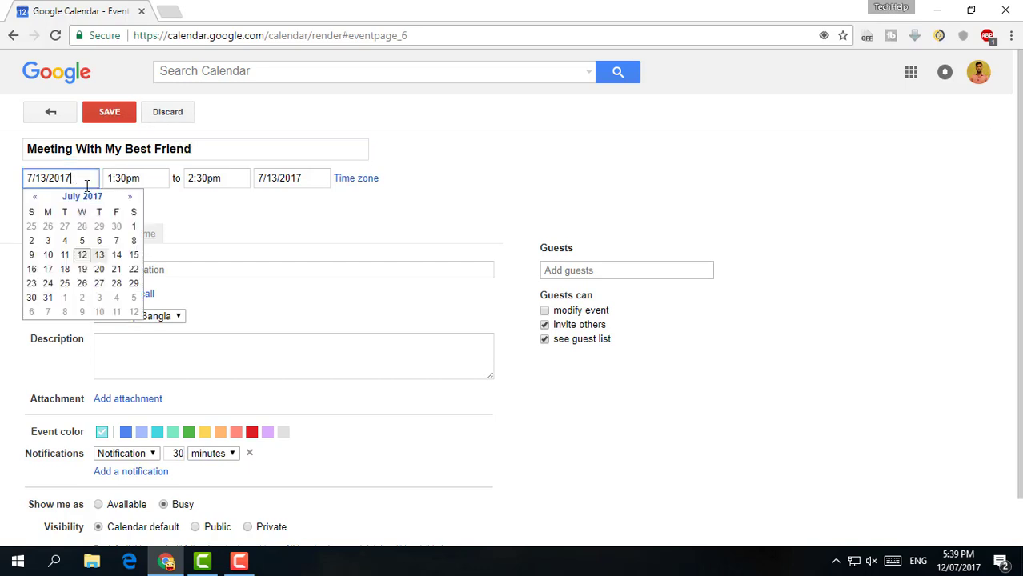
click(99, 254)
click(144, 177)
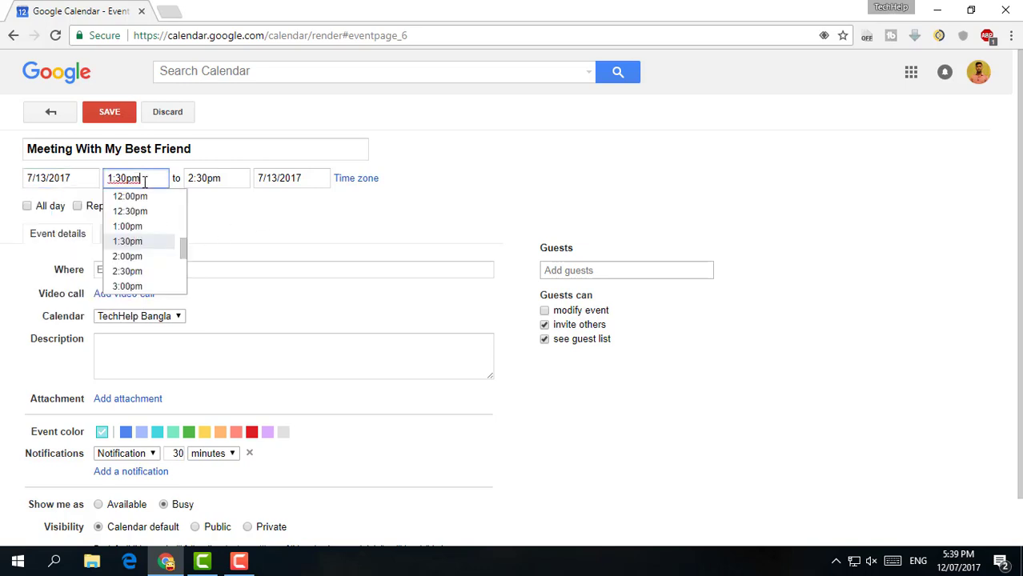
click(137, 229)
click(215, 179)
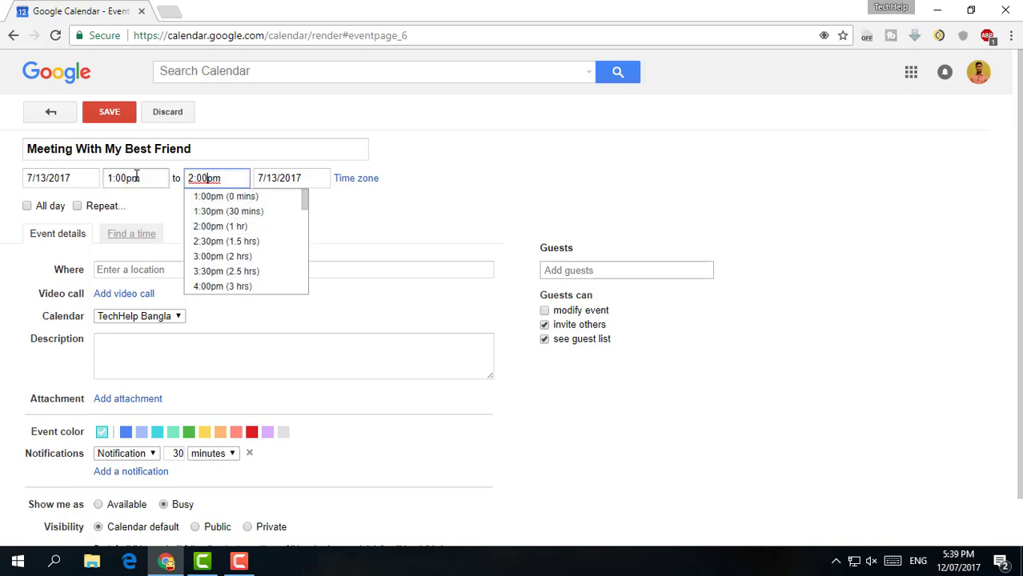
click(217, 227)
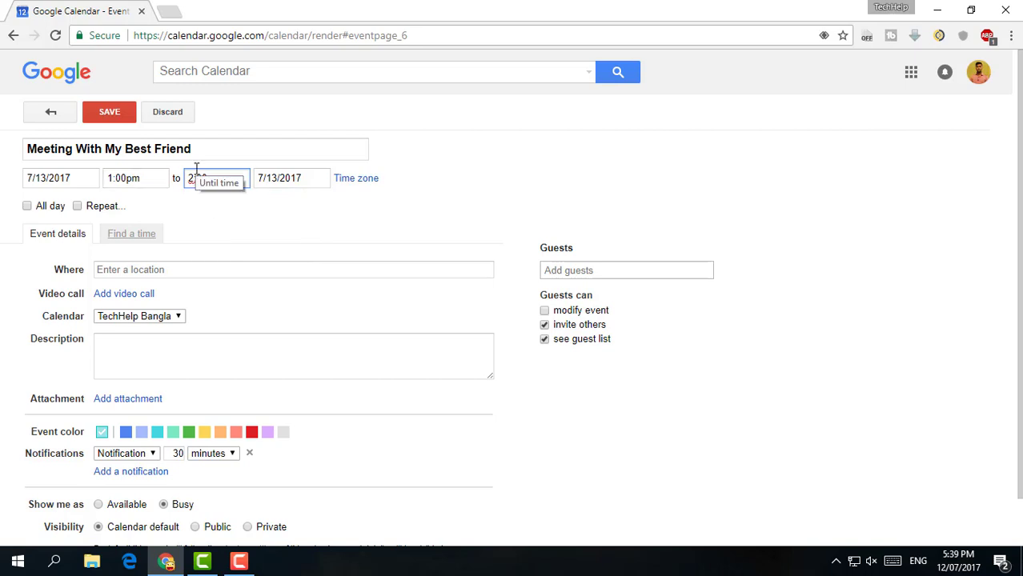
Review the event's end date choices and its time zone settings without changing them.
click(318, 178)
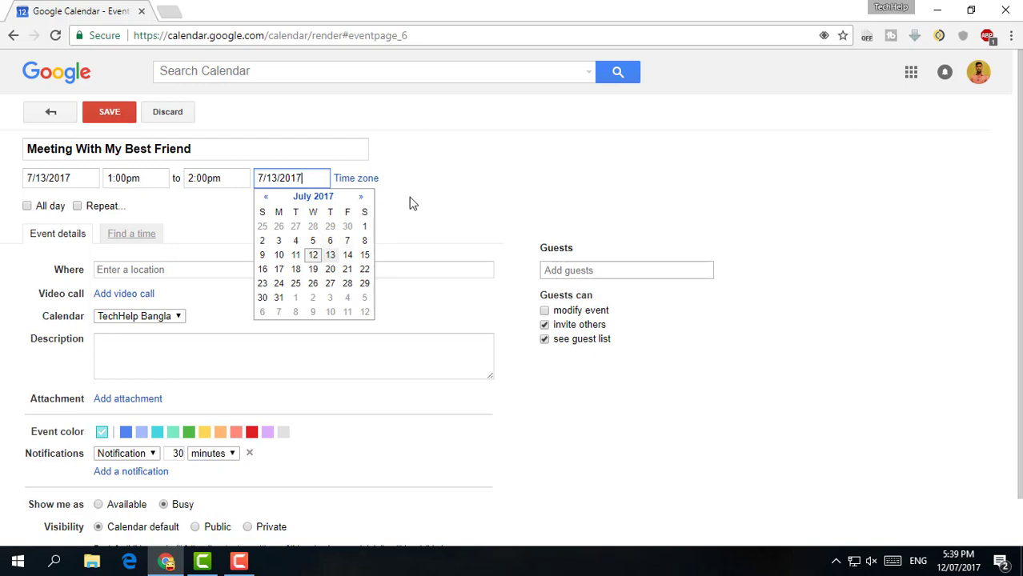
click(376, 179)
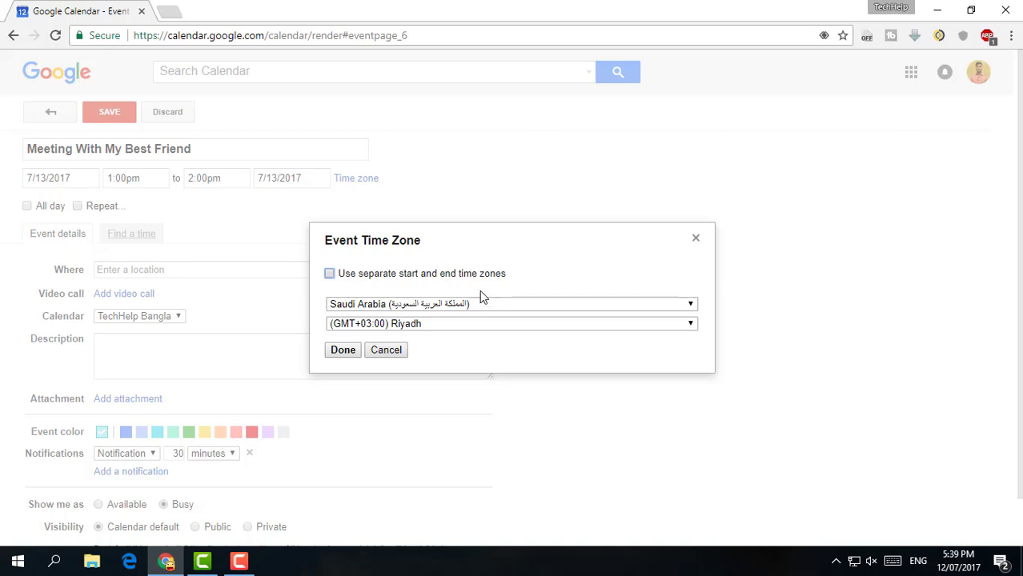
click(393, 353)
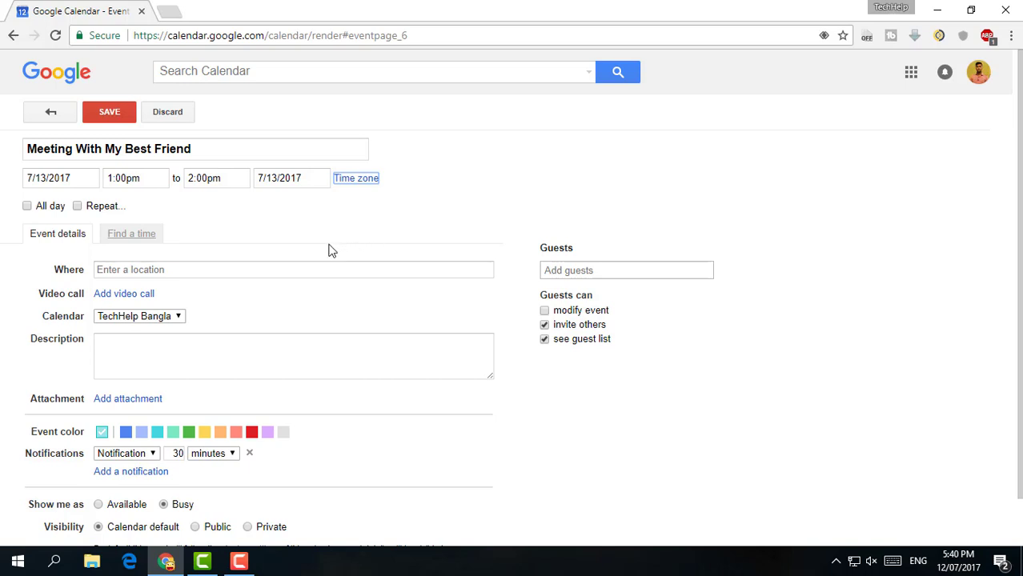
Try a weekly repeat on Thursday with no end date for the event and turn the repetition off again.
click(77, 207)
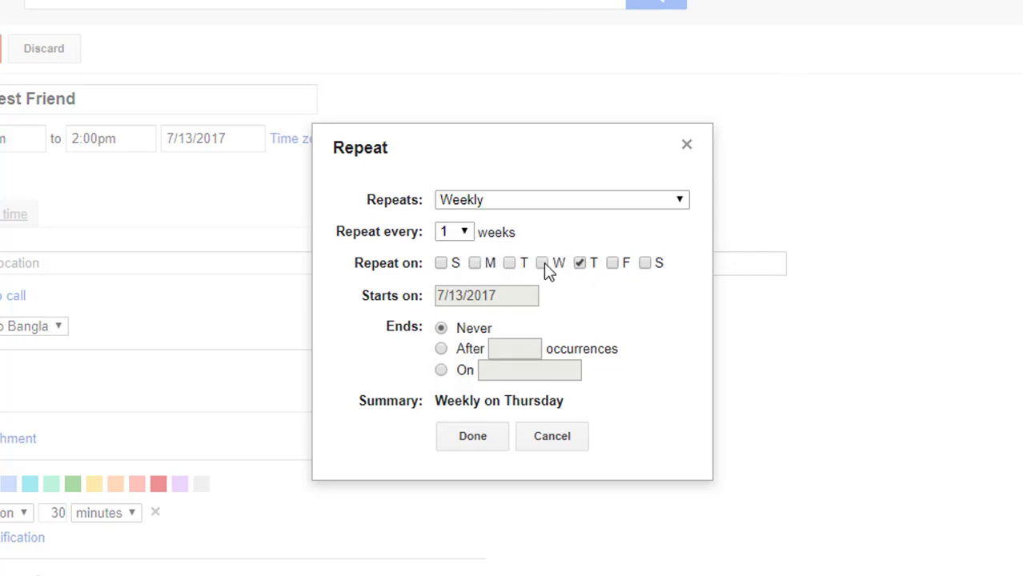
click(520, 204)
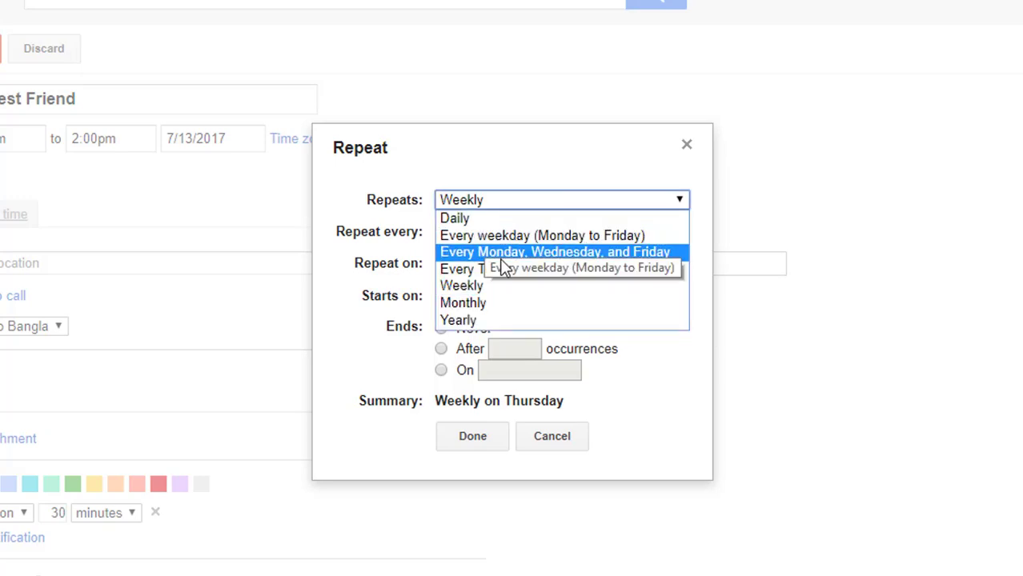
click(516, 202)
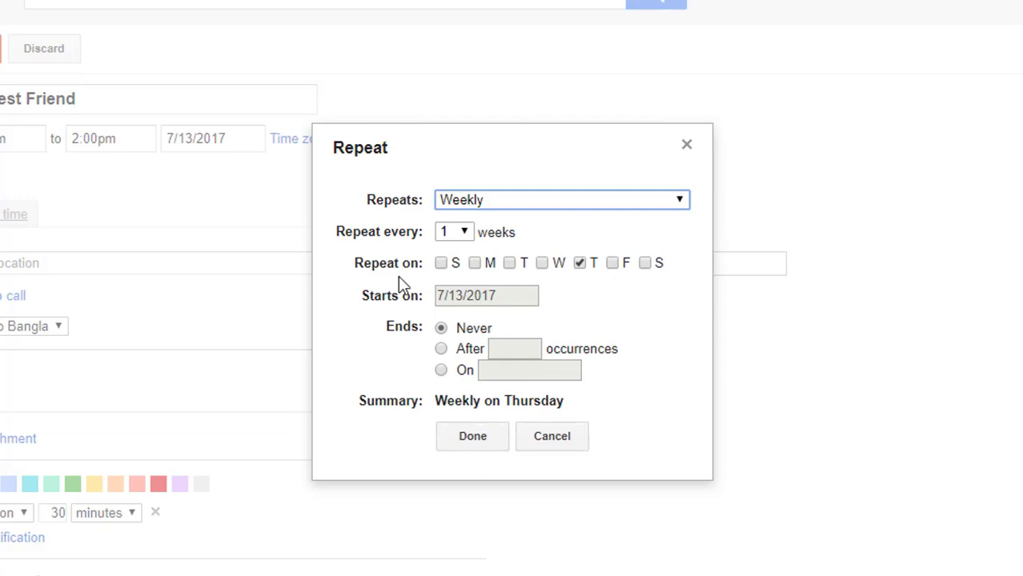
click(473, 444)
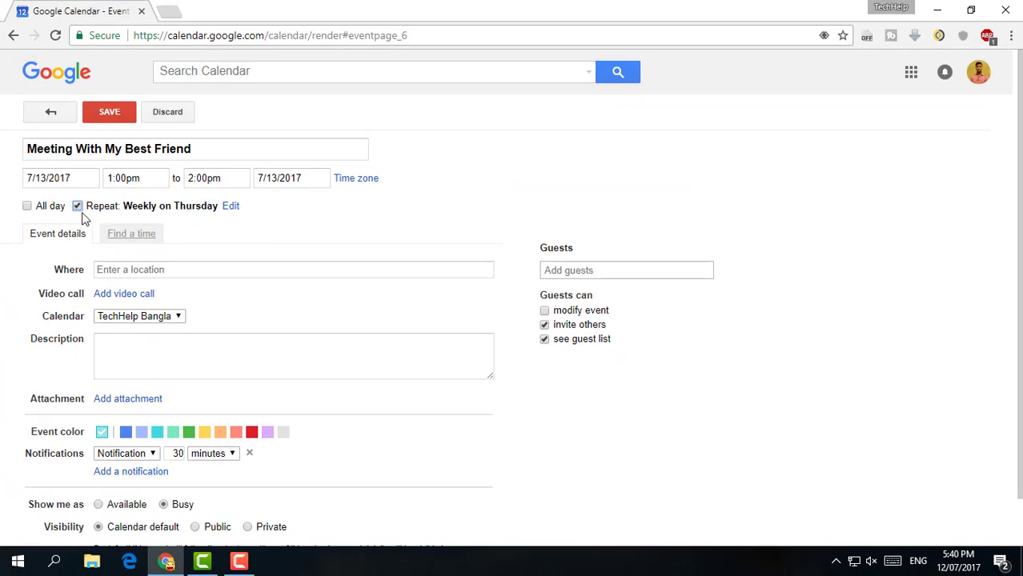
click(77, 207)
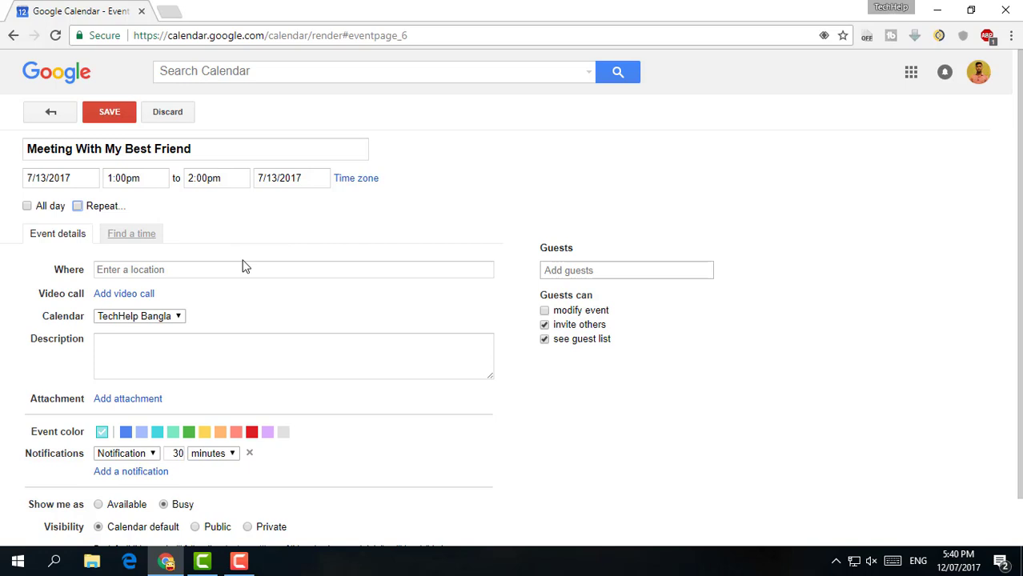
Set the event's location to the suggested Dhaka, Dhaka Division, Bangladesh and add a video call.
click(200, 270)
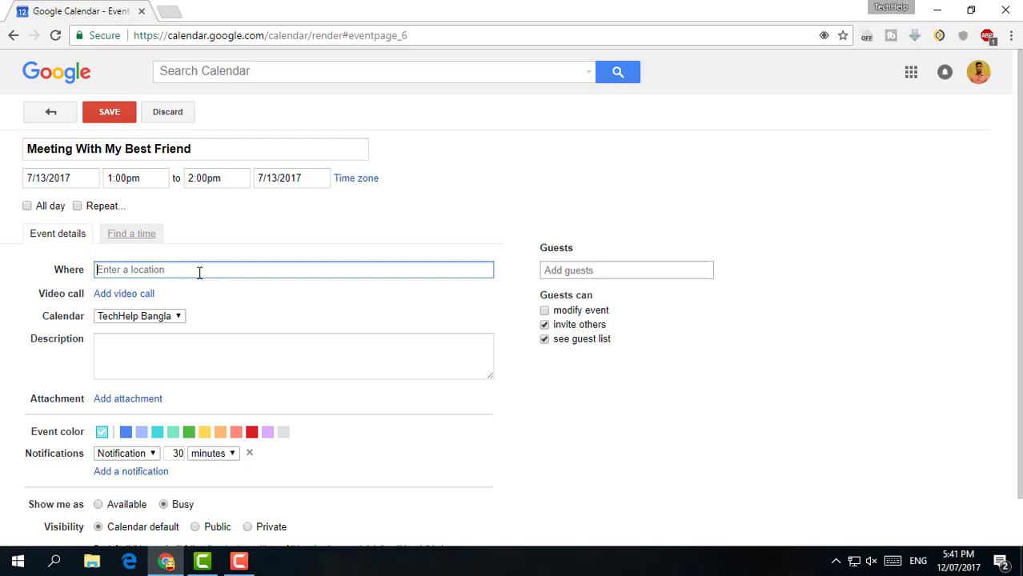
text(dha)
key(BackSpace)
key(BackSpace)
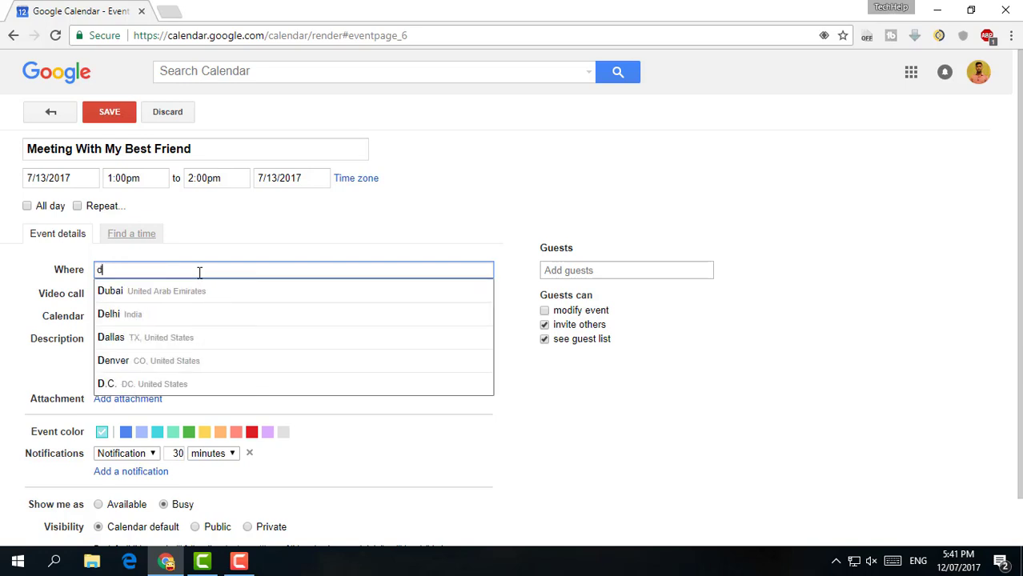
text(ha)
click(189, 291)
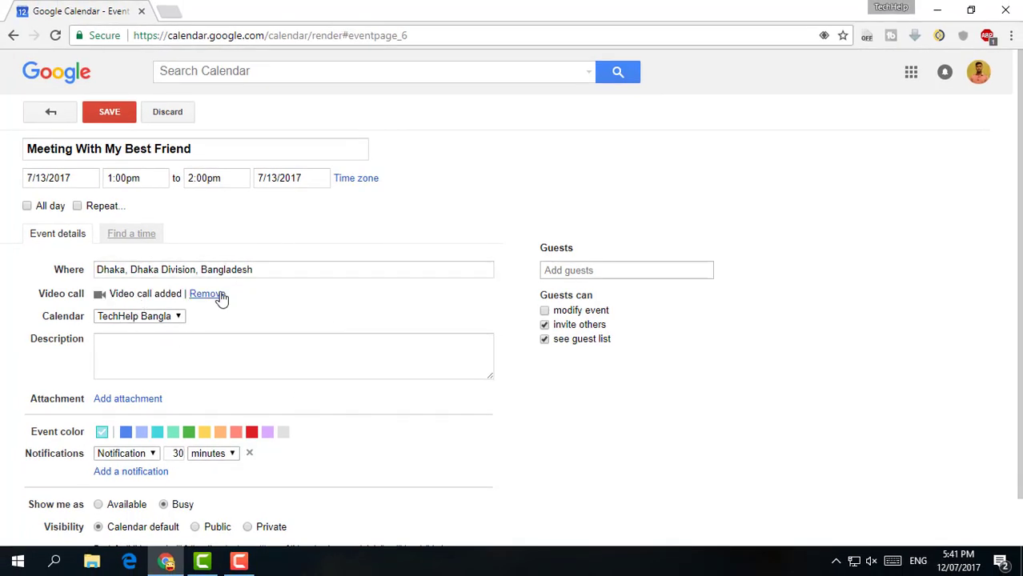
Add a guest to the event by searching for "ma" and choosing the second suggested e-mail contact.
click(627, 271)
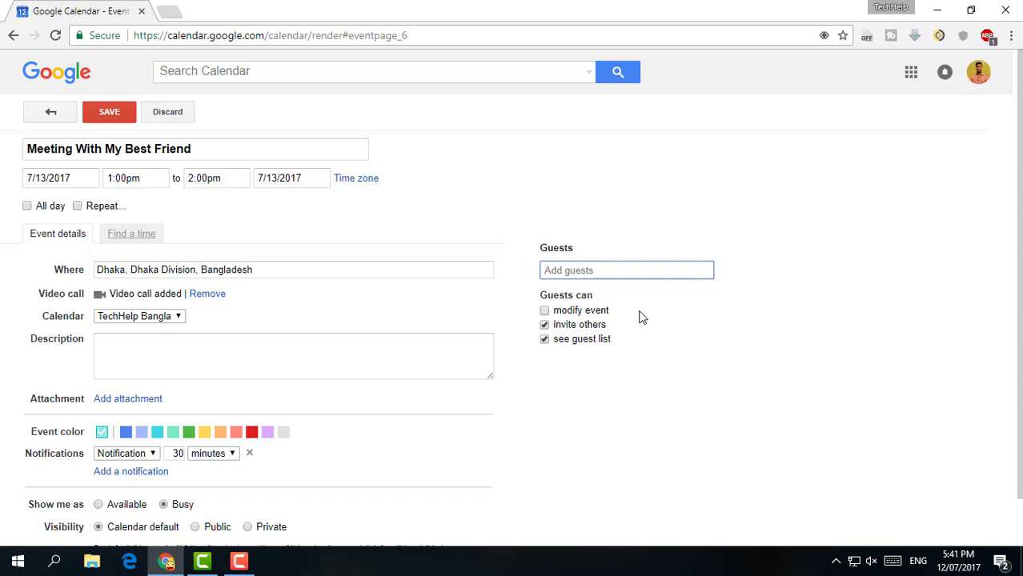
text(meh)
key(BackSpace)
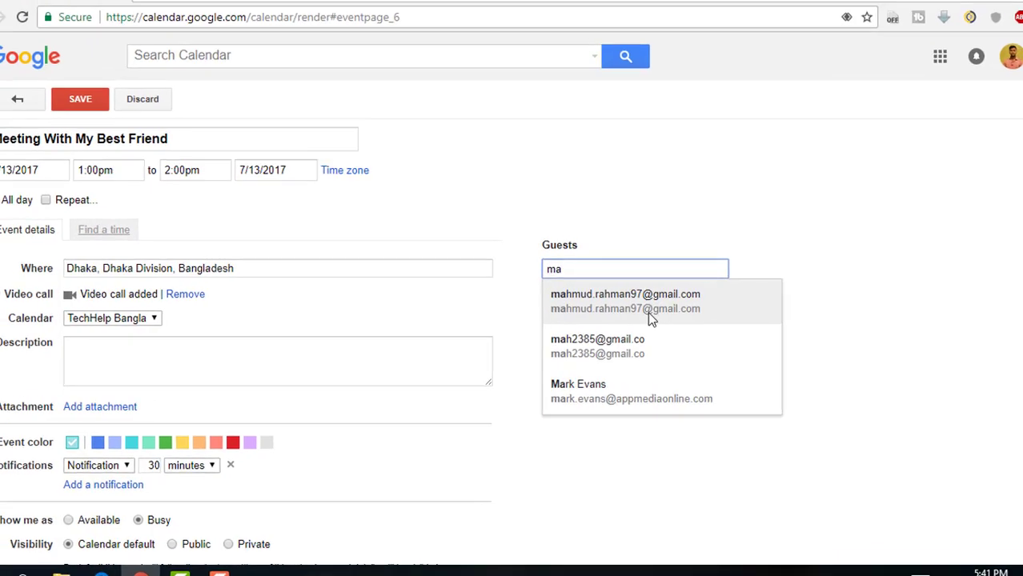
click(640, 351)
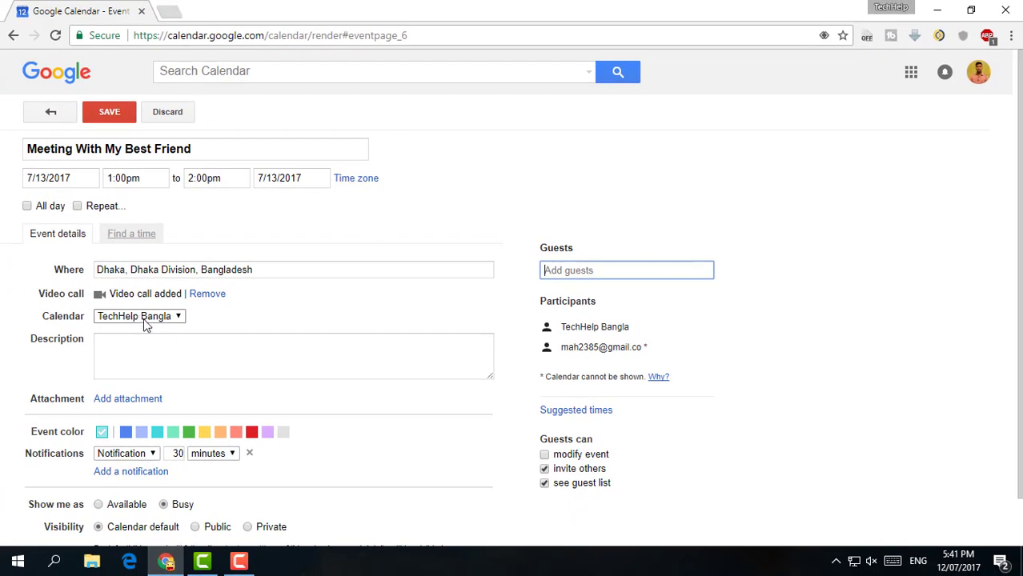
Keep TechHelp Bangla as the event's calendar and enter the description "We are going to discuss about future".
click(145, 320)
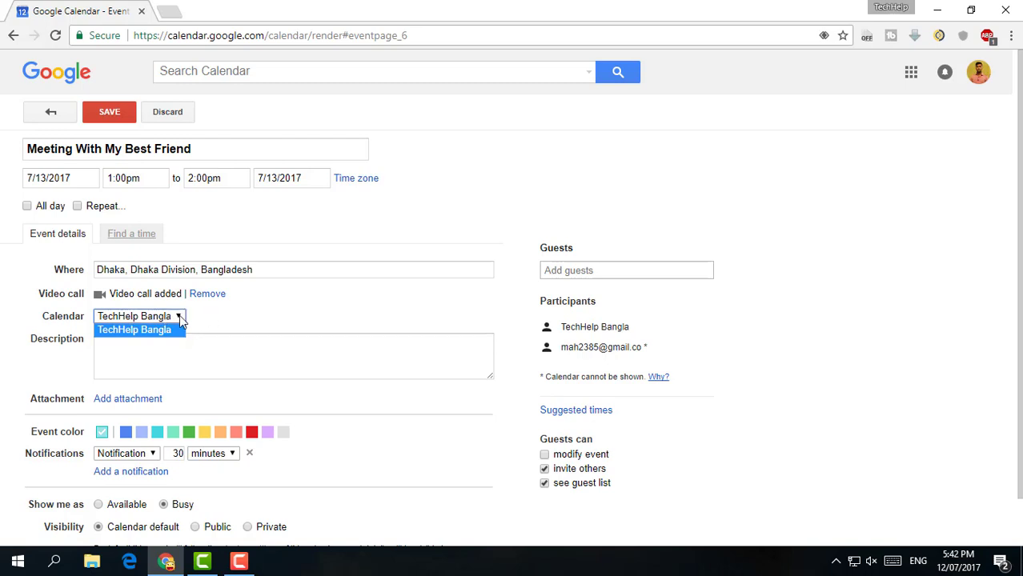
click(132, 326)
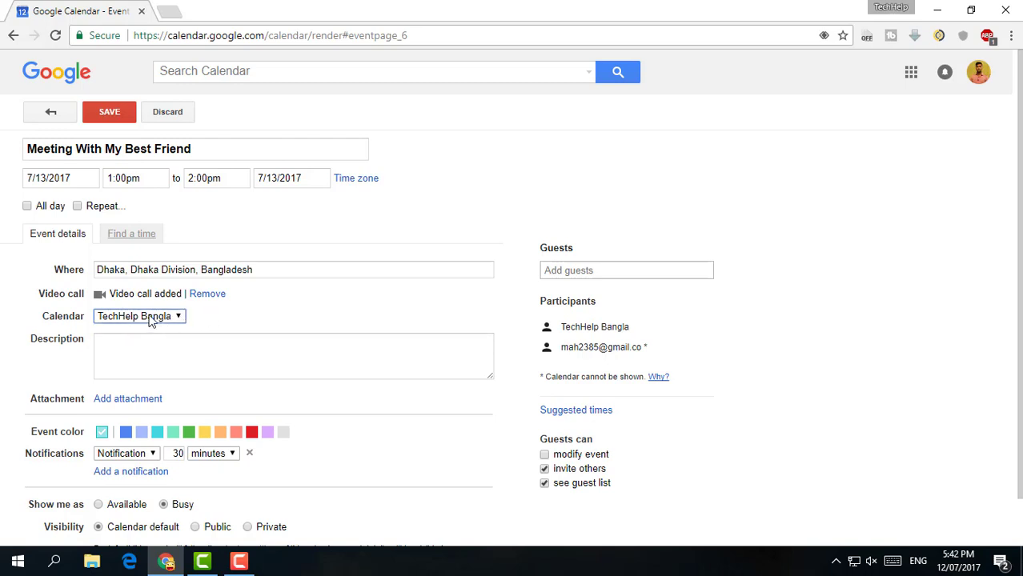
click(146, 350)
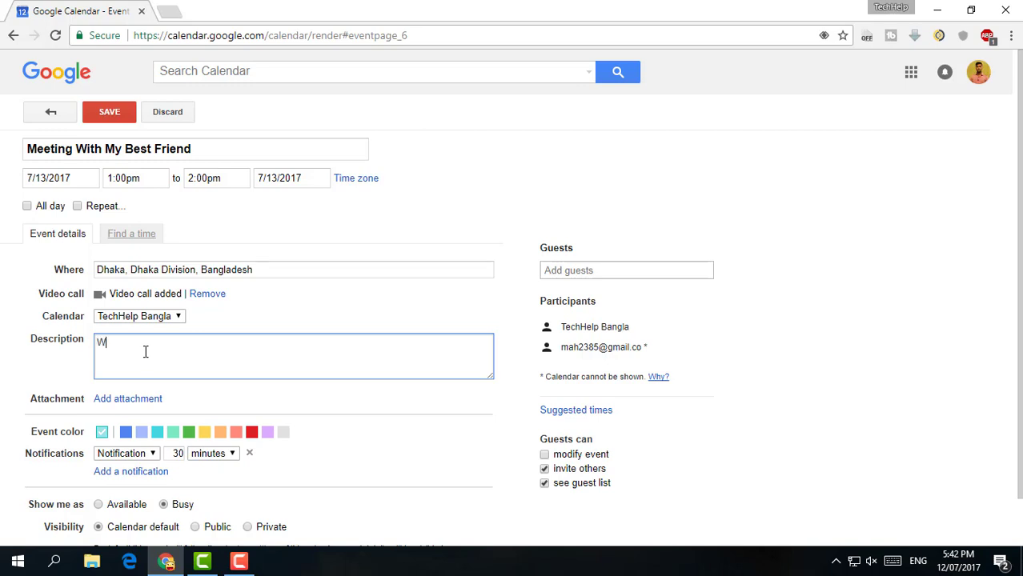
text(We aer)
text(goin)
text(g to discues)
key(BackSpace)
text(about future)
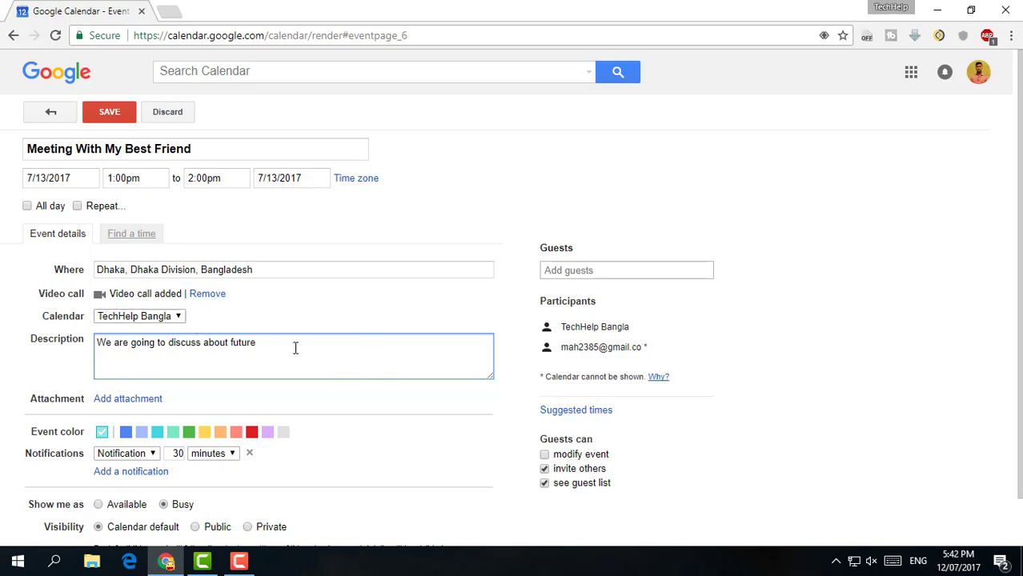
Set the event color to the first blue swatch and the existing notification to 1 hour.
scroll(379, 336, down, 1)
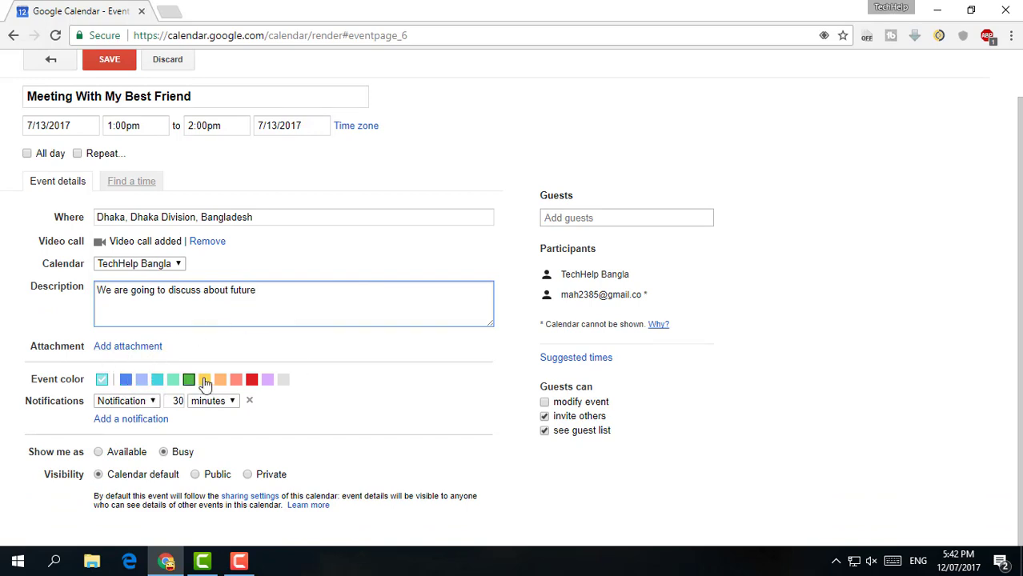
click(126, 382)
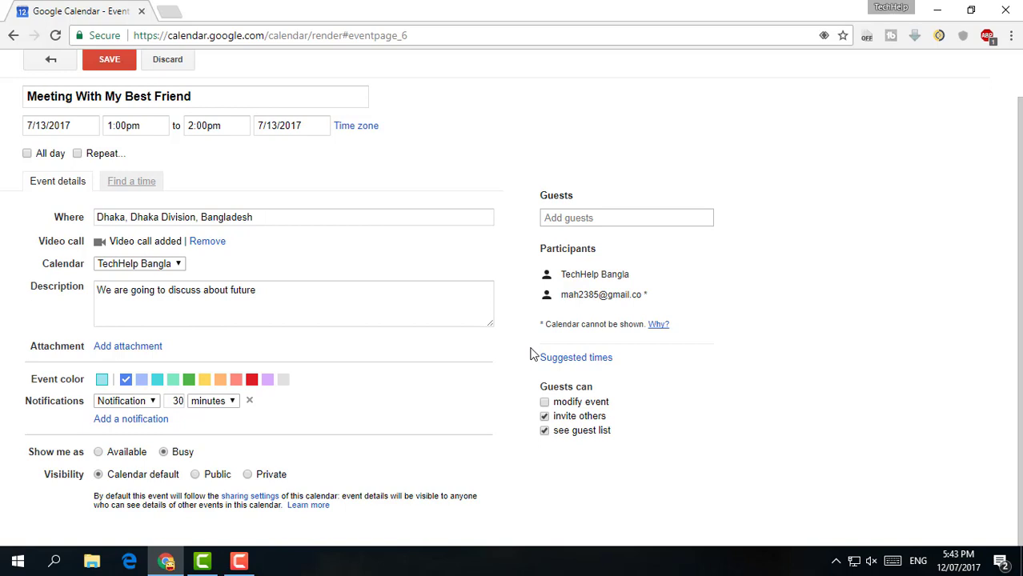
drag(169, 401, 185, 403)
text(1)
click(212, 401)
click(215, 430)
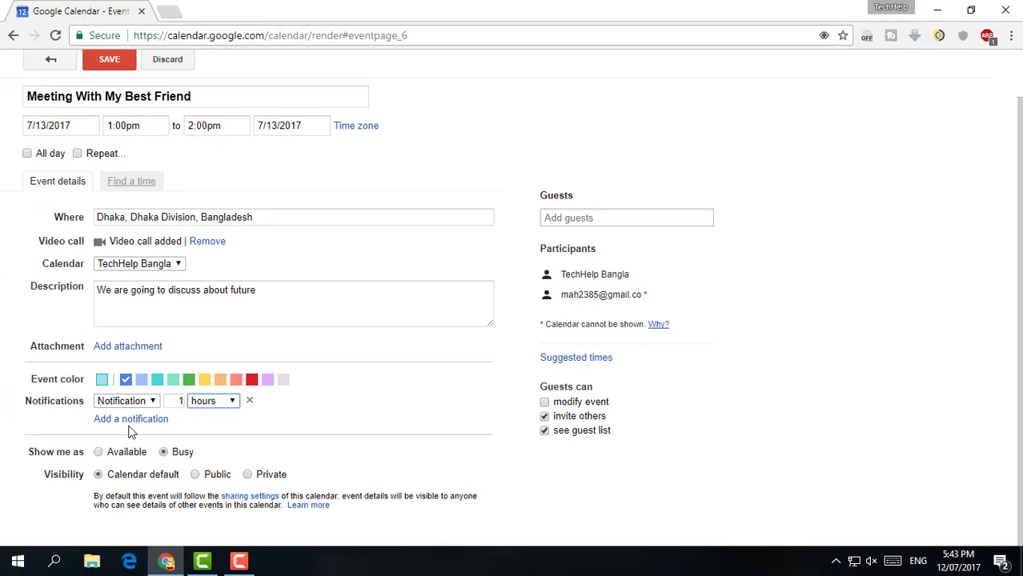
Add a second notification to the event, sent by Email 1 hour before.
click(130, 422)
click(129, 422)
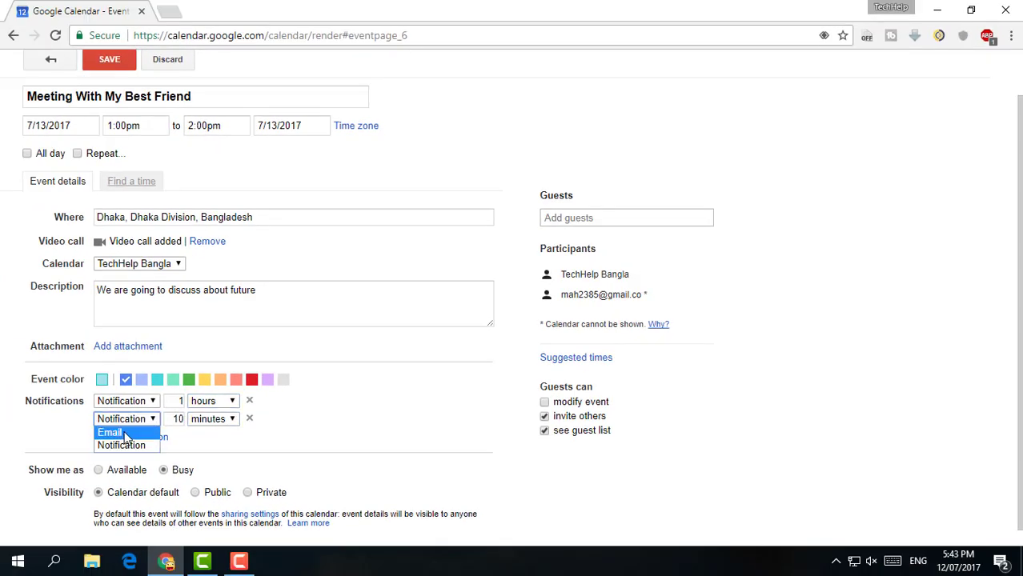
click(128, 432)
click(182, 418)
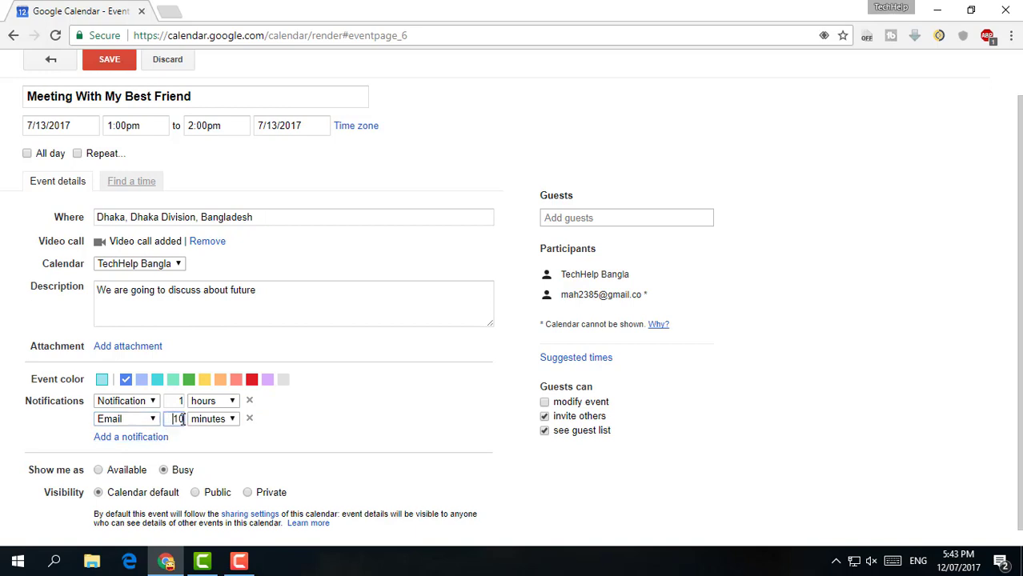
text(1)
click(211, 419)
click(210, 445)
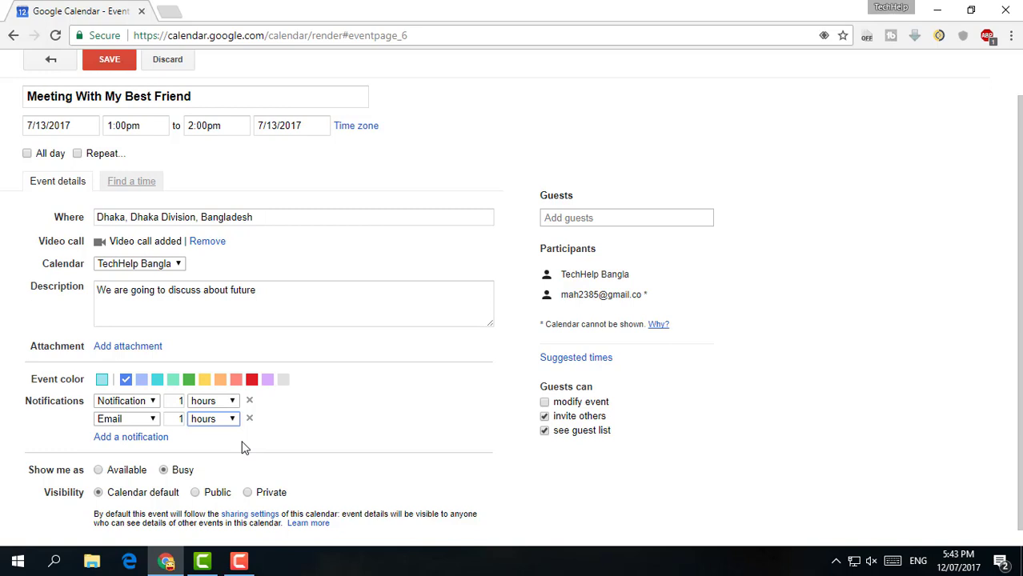
Show the event as Available, then save it and send the invitations to the guests.
click(98, 471)
scroll(655, 491, down, 1)
scroll(655, 491, up, 2)
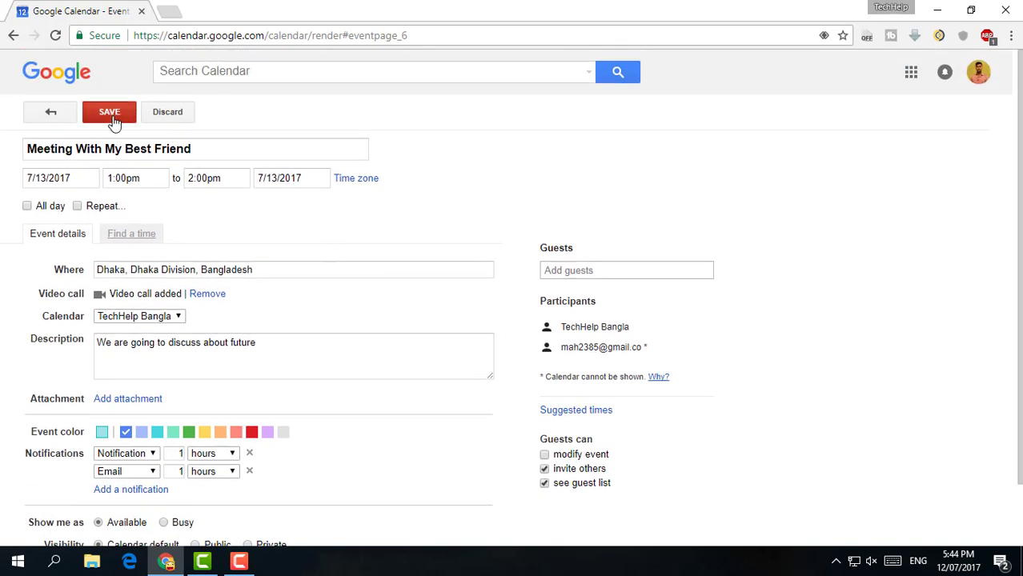
click(111, 116)
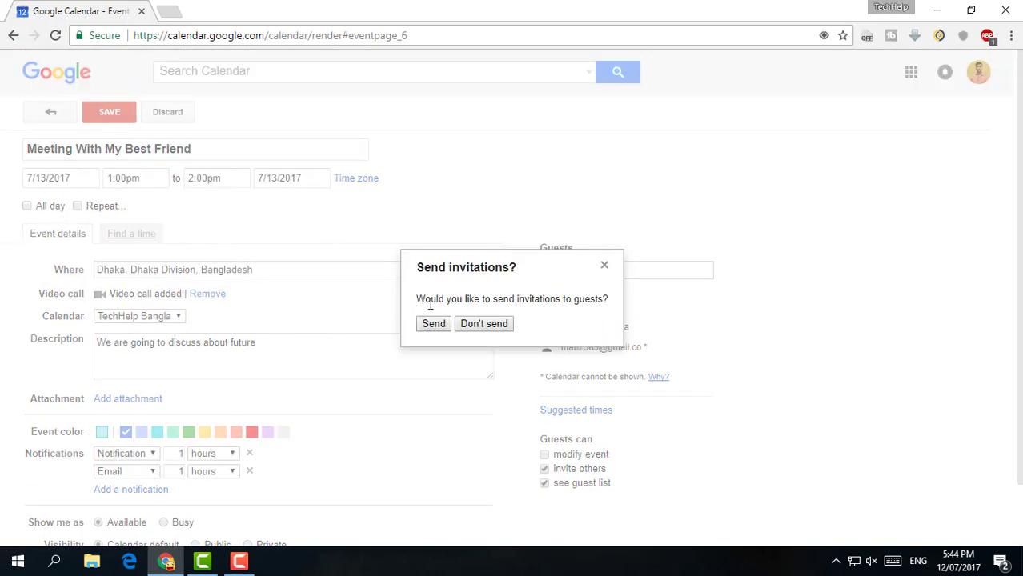
drag(415, 298, 596, 299)
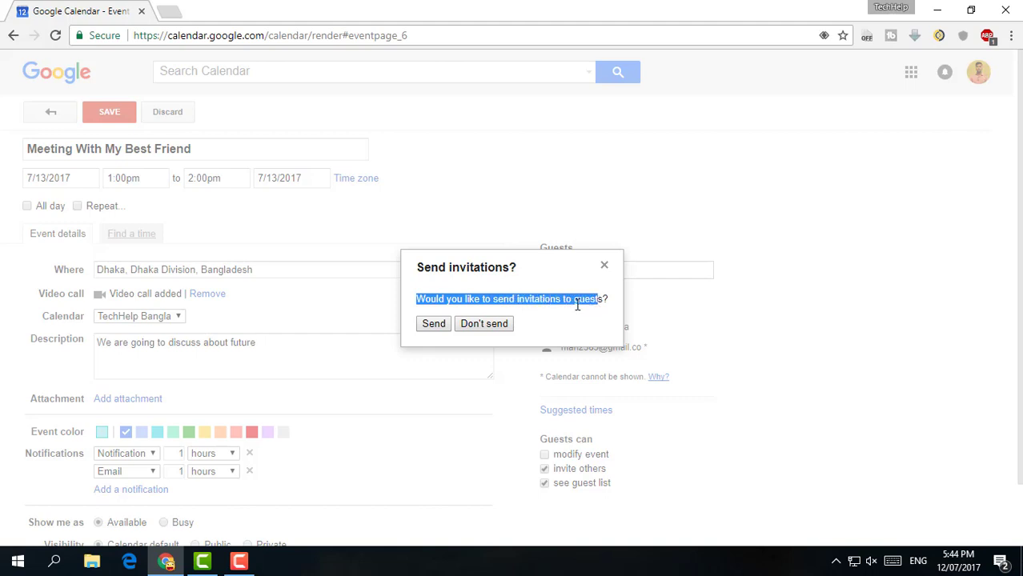
click(434, 324)
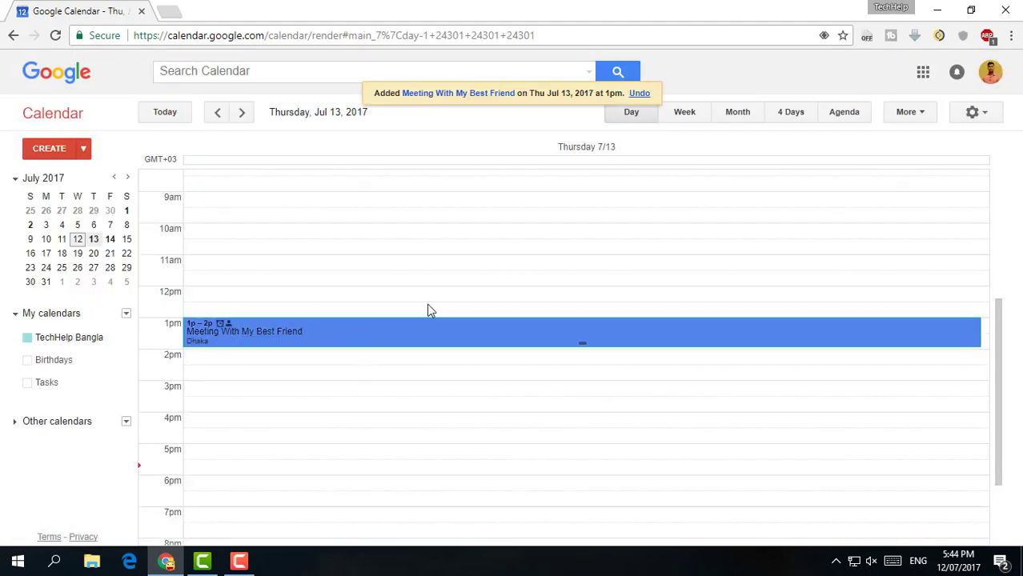
In the week view, move "Meeting With My Best Friend" to 2:30–3:30pm on Thursday 7/13 and send the guests the update.
click(689, 119)
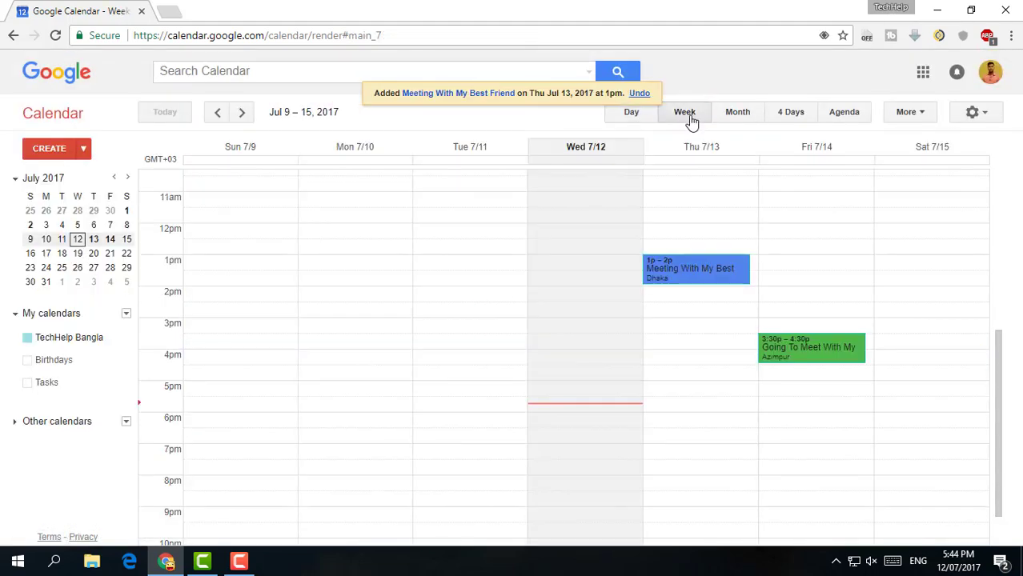
drag(1000, 399, 978, 336)
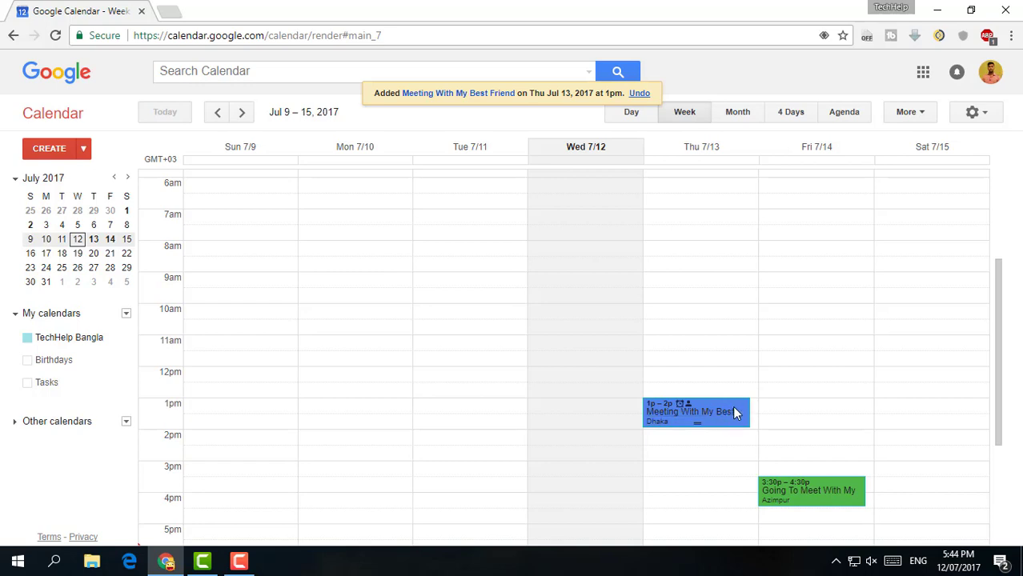
drag(730, 406, 733, 423)
drag(734, 464, 734, 465)
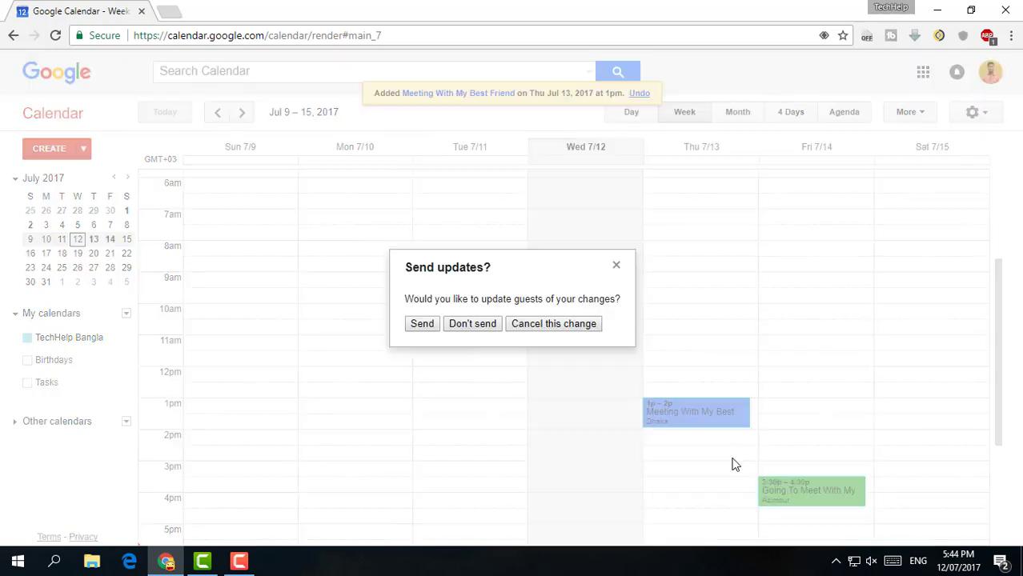
click(421, 324)
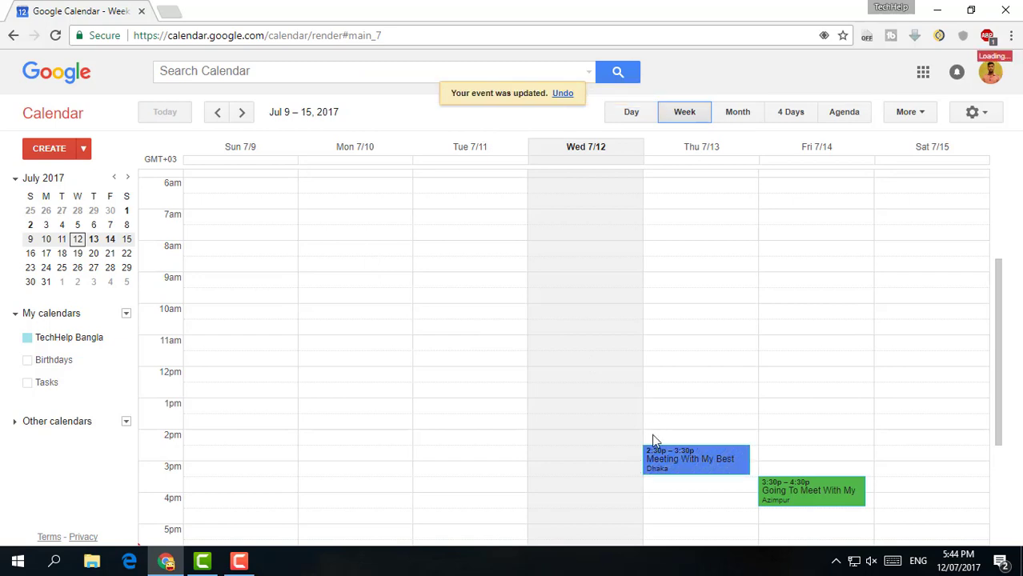
Move "Meeting With My Best Friend" to Friday 7/14 at 1–2pm and send the guests the update.
scroll(720, 428, down, 3)
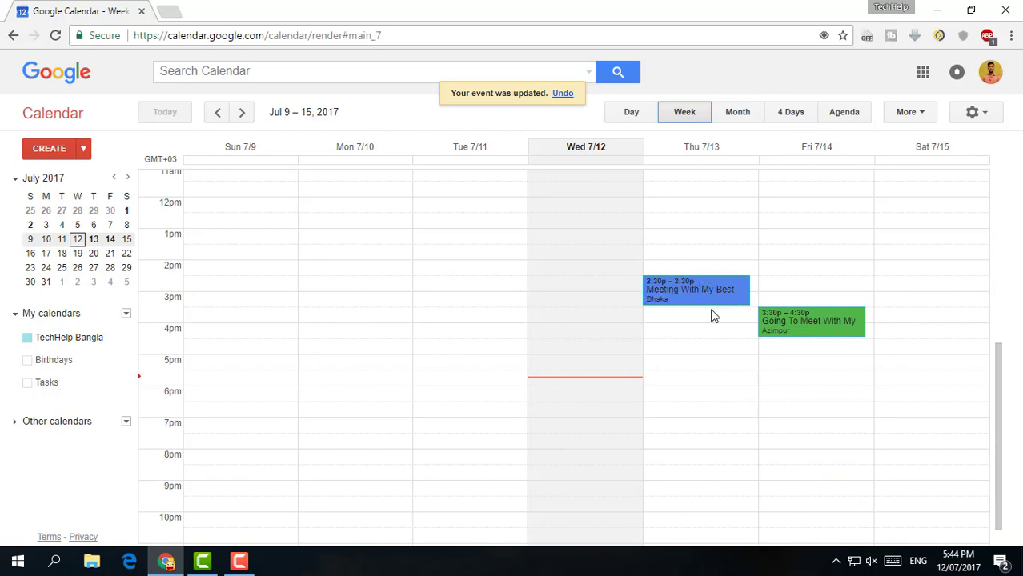
scroll(694, 320, up, 2)
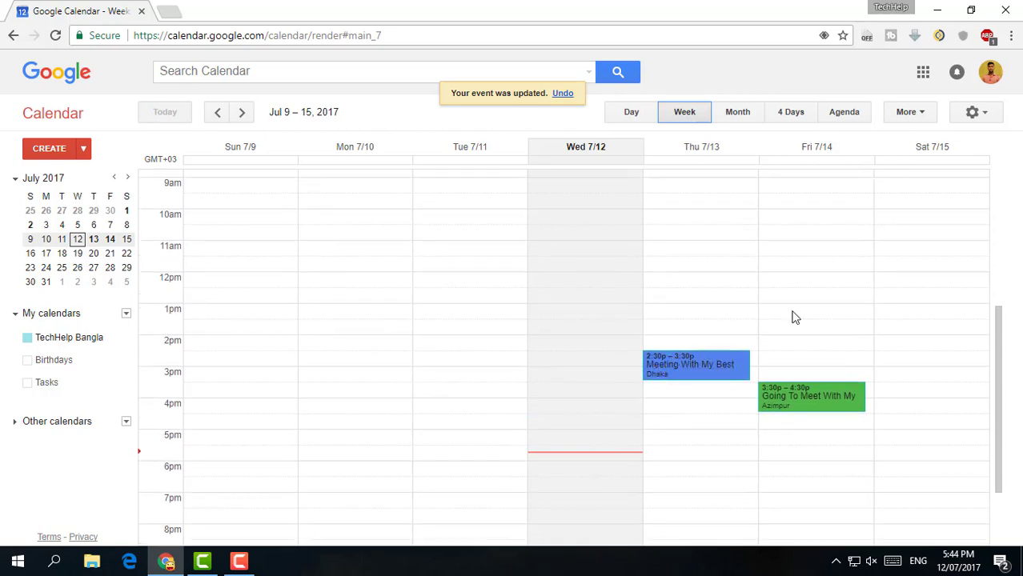
mouse_move(794, 317)
mouse_down()
mouse_move(813, 293)
mouse_move(800, 316)
mouse_up()
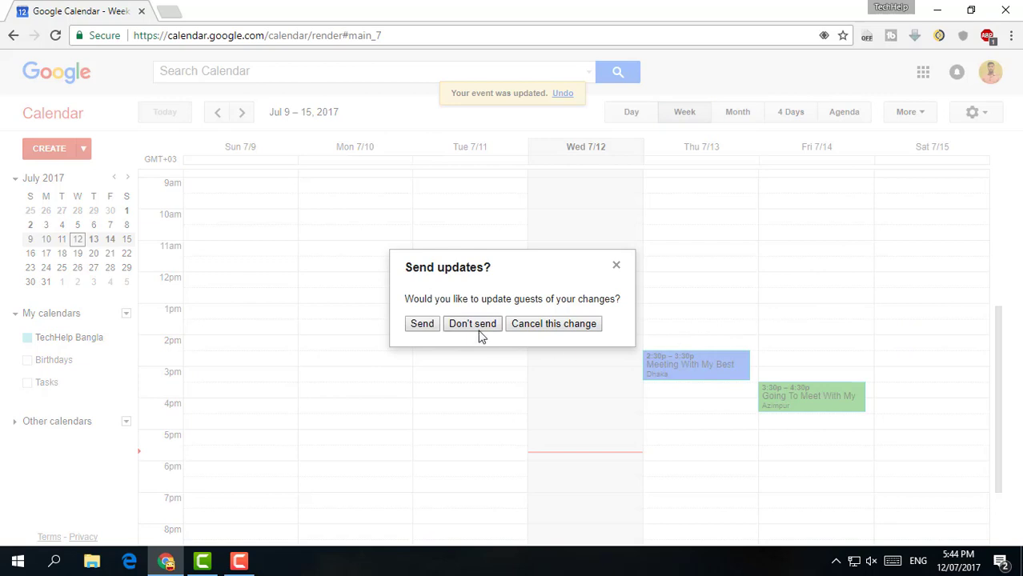
click(423, 325)
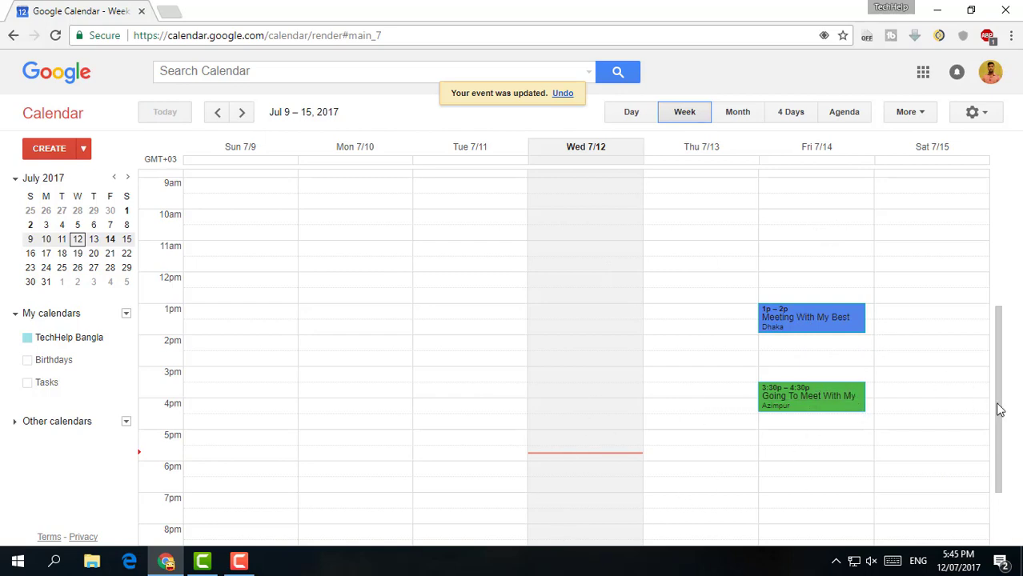
drag(998, 408, 1006, 210)
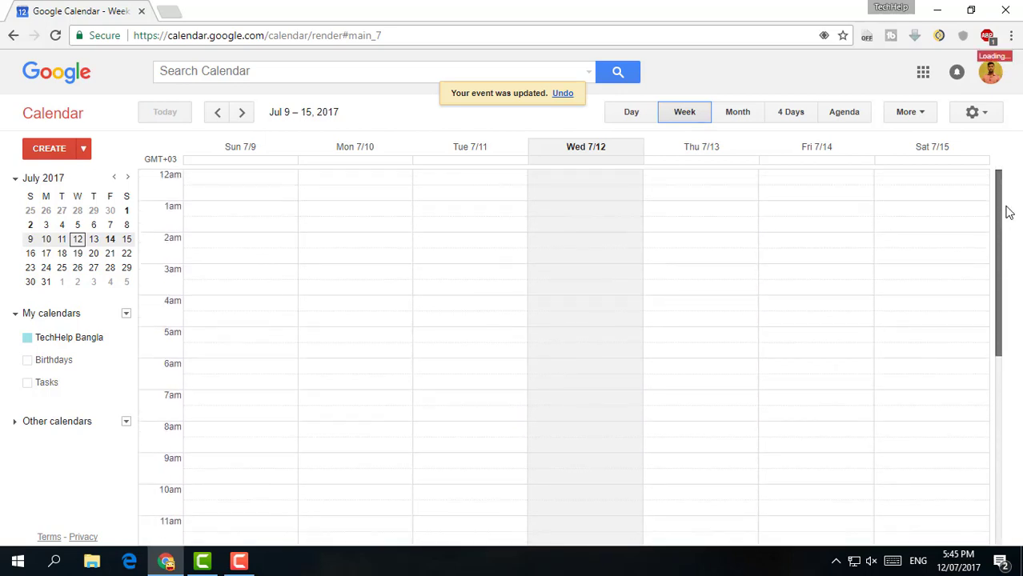
click(688, 298)
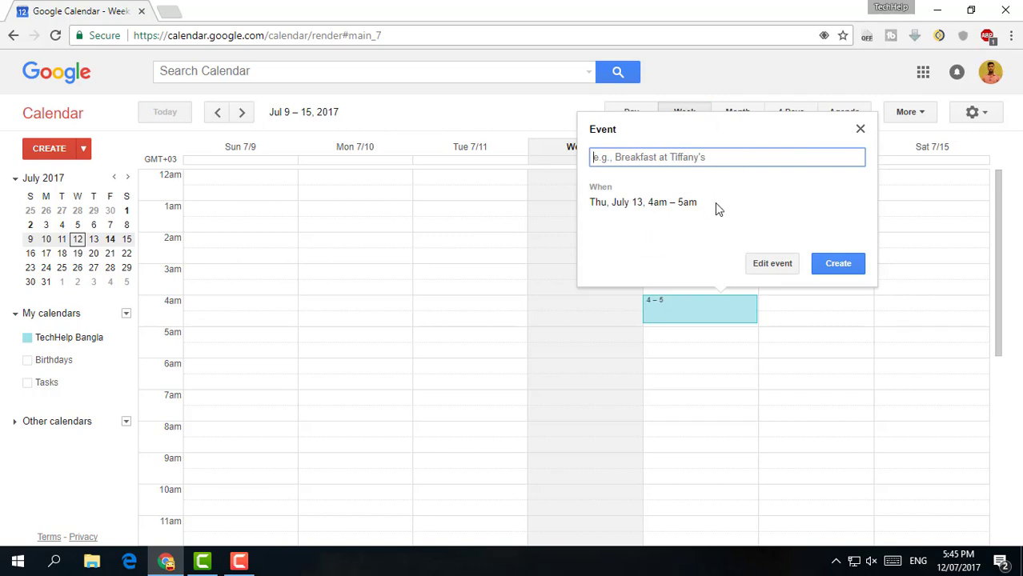
click(859, 130)
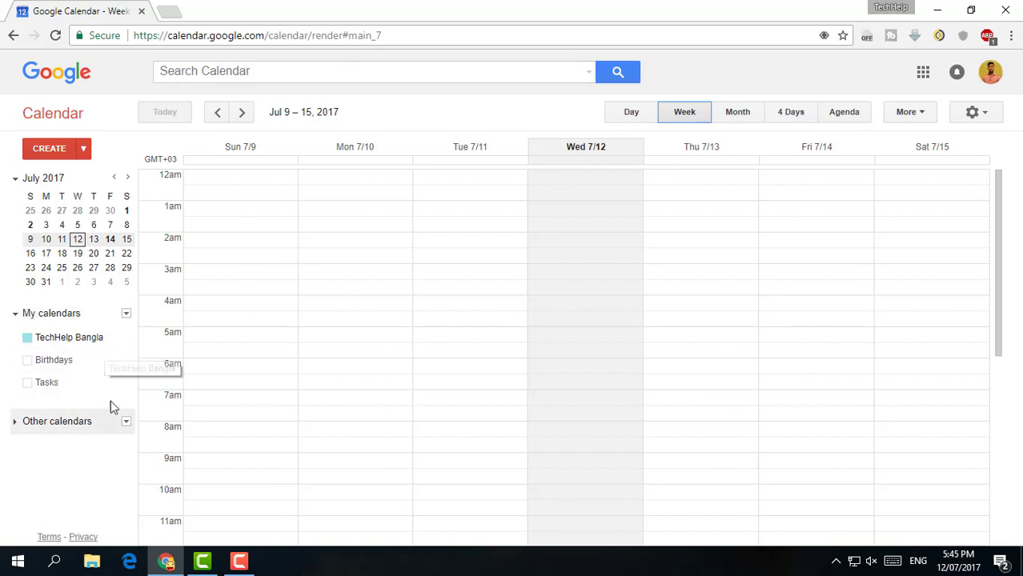
Try showing the Tasks and Birthdays calendars and hide them again.
click(84, 382)
click(84, 382)
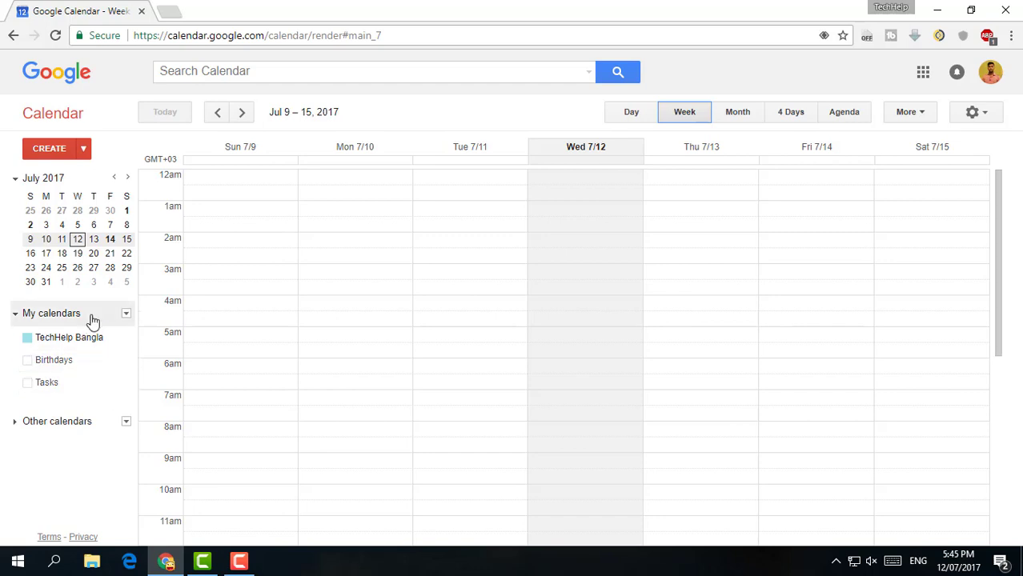
click(115, 370)
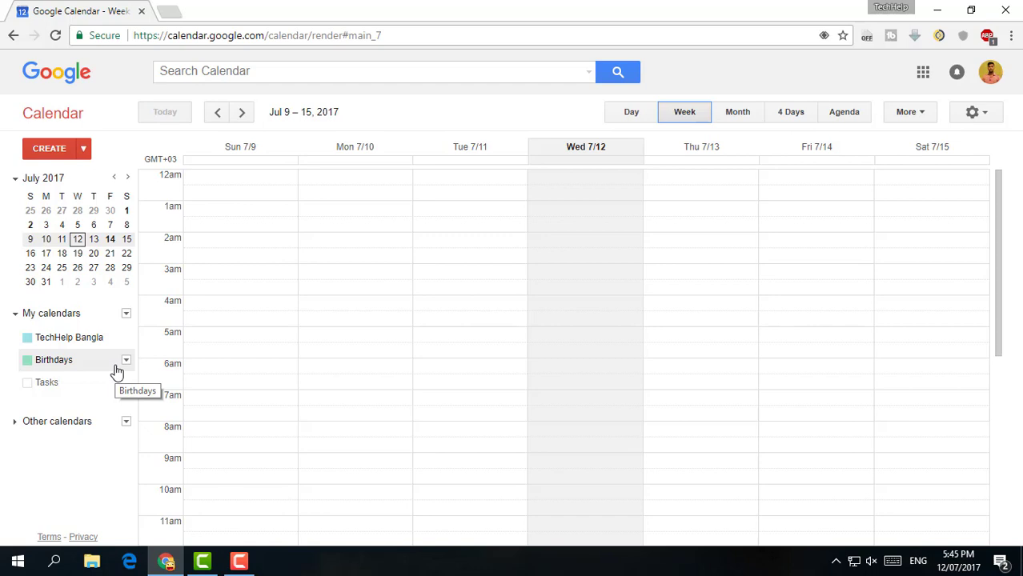
click(116, 370)
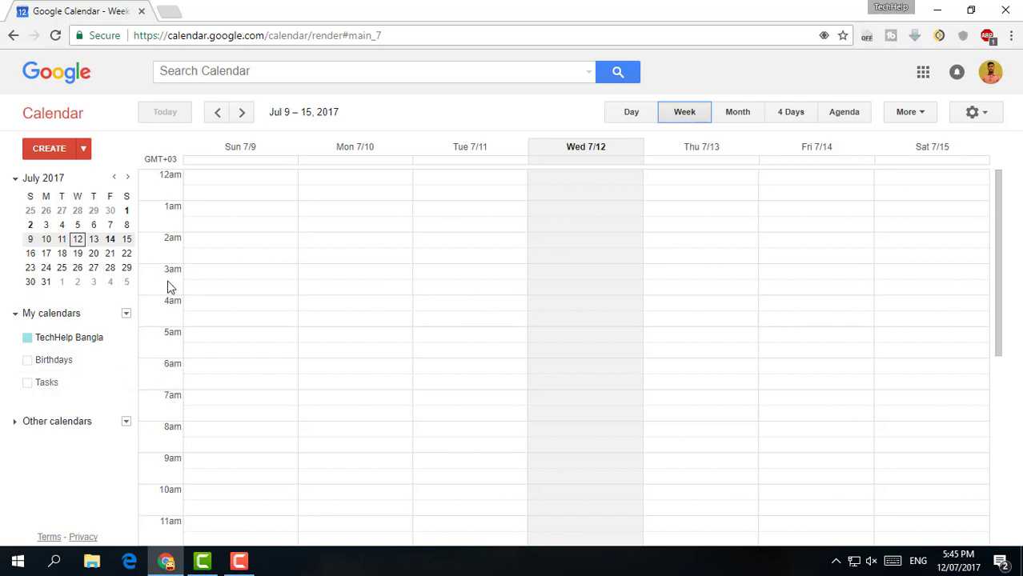
Start creating a new calendar under My calendars and name it "AR Business Calender".
click(127, 315)
click(186, 344)
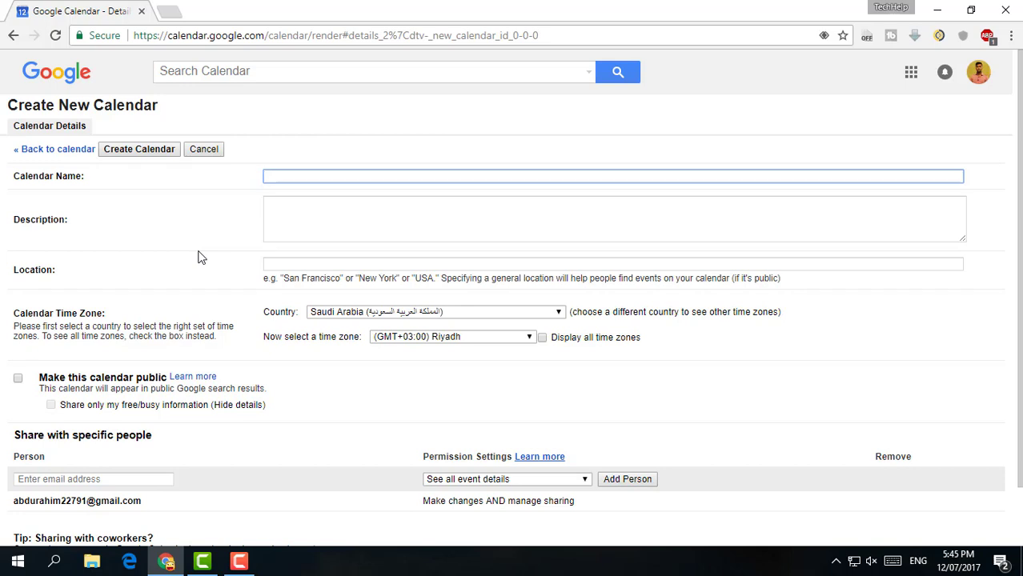
text(Business Calen)
text(der)
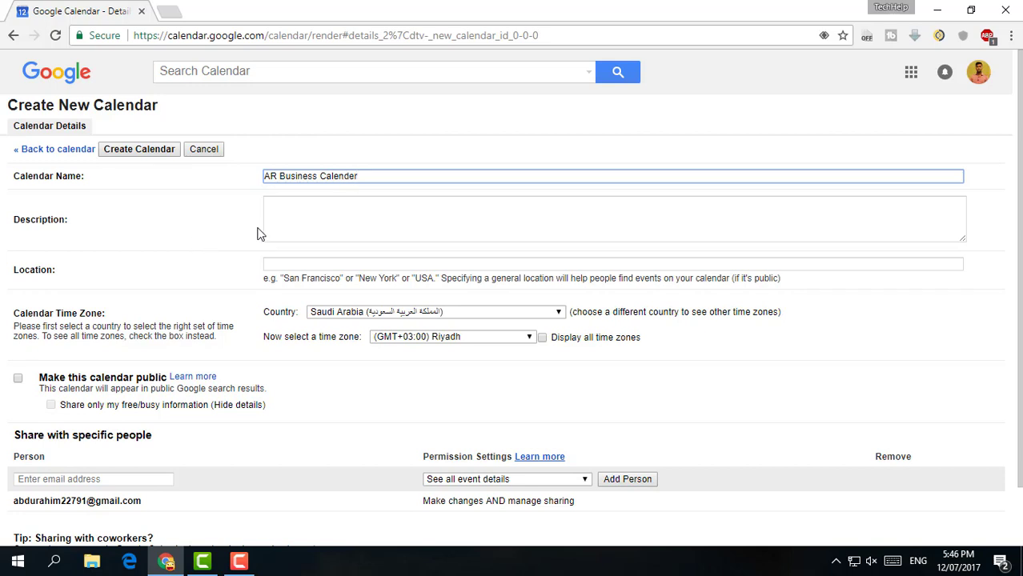
Enter the calendar description "AR Production House", correcting the misspelled word to "Production".
click(293, 200)
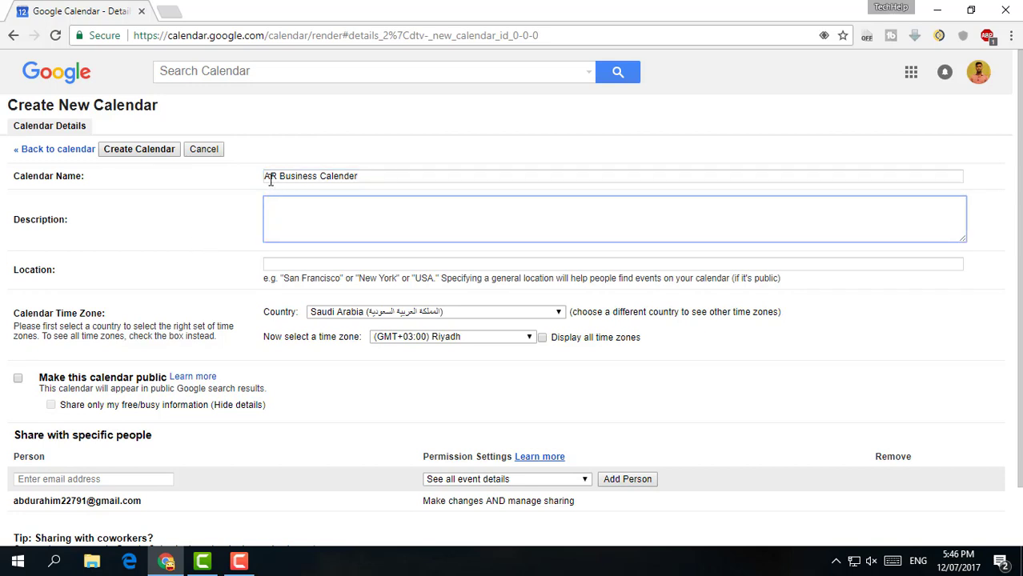
text(AR Producaiot)
text(on House)
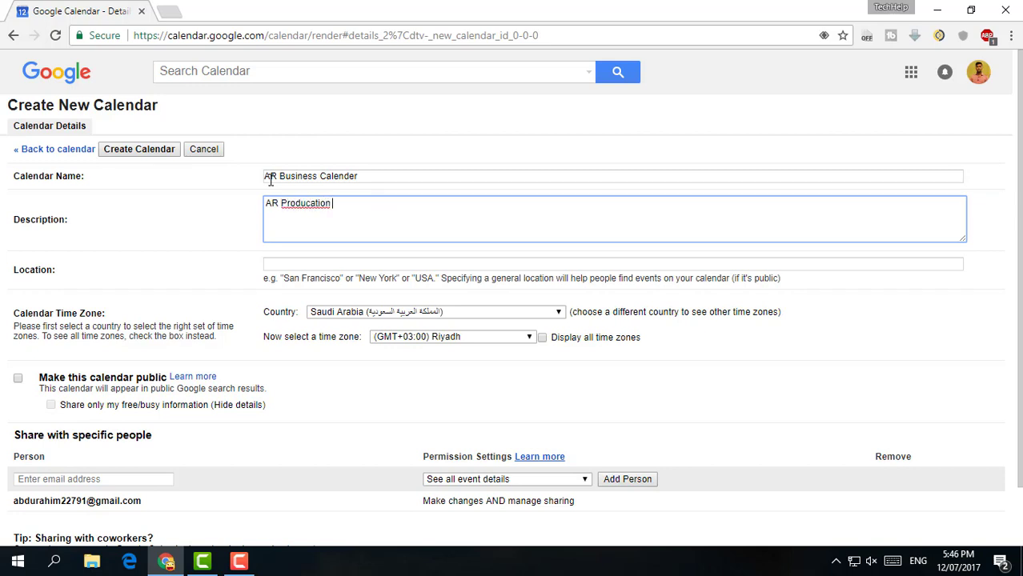
right_click(317, 206)
click(358, 216)
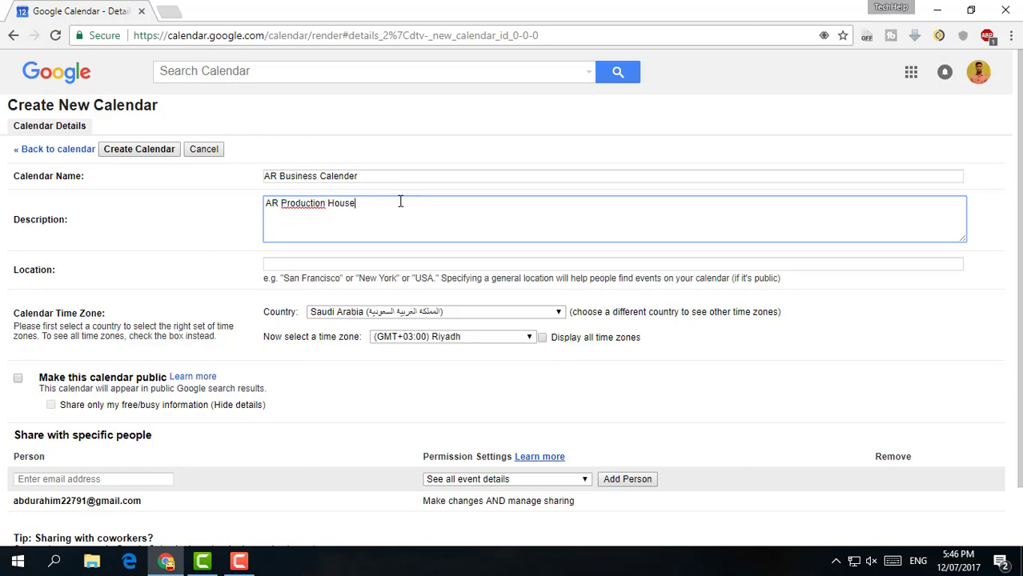
Set the new calendar's location to "dhaka".
click(290, 266)
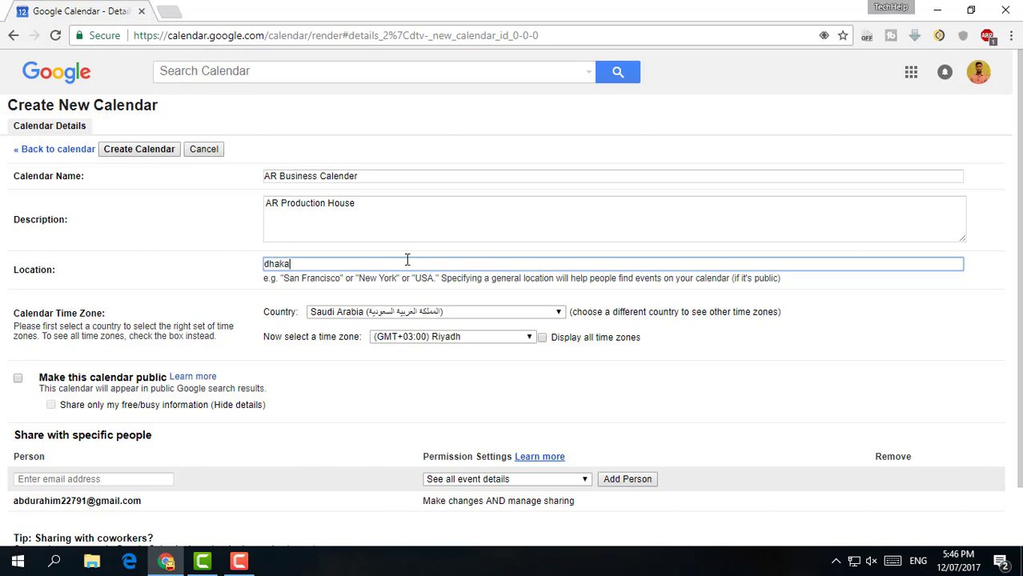
click(335, 293)
click(324, 267)
drag(324, 266, 258, 265)
click(329, 266)
click(342, 293)
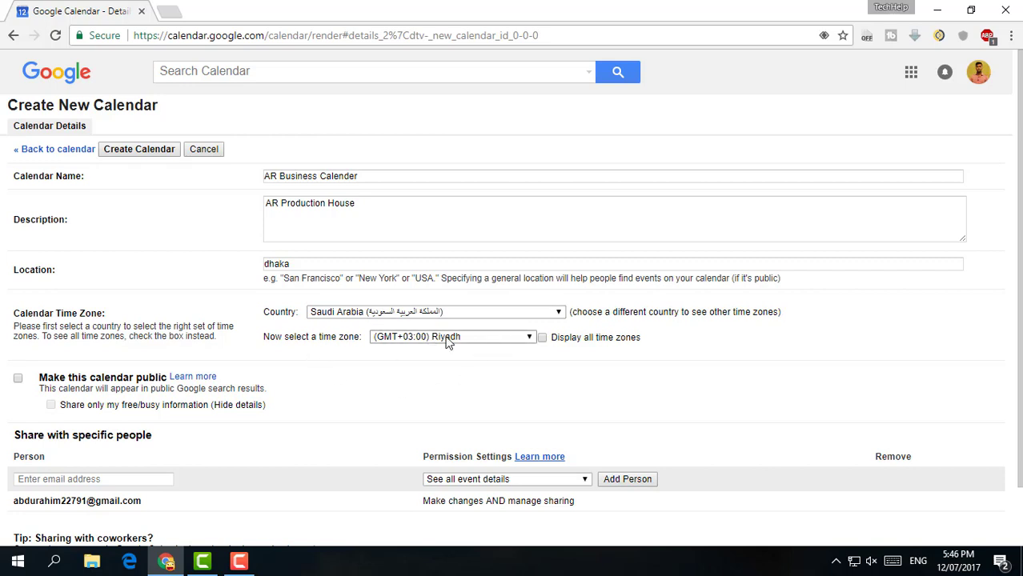
Share the new calendar with a contact by looking up and adding the contact's e-mail, and view that person's permission options.
scroll(2, 358, down, 1)
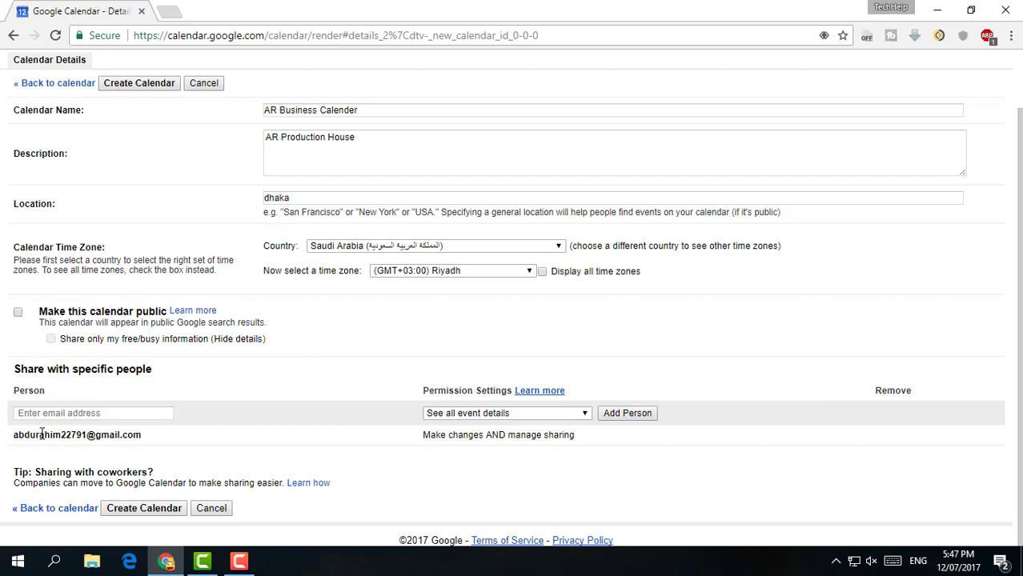
click(101, 414)
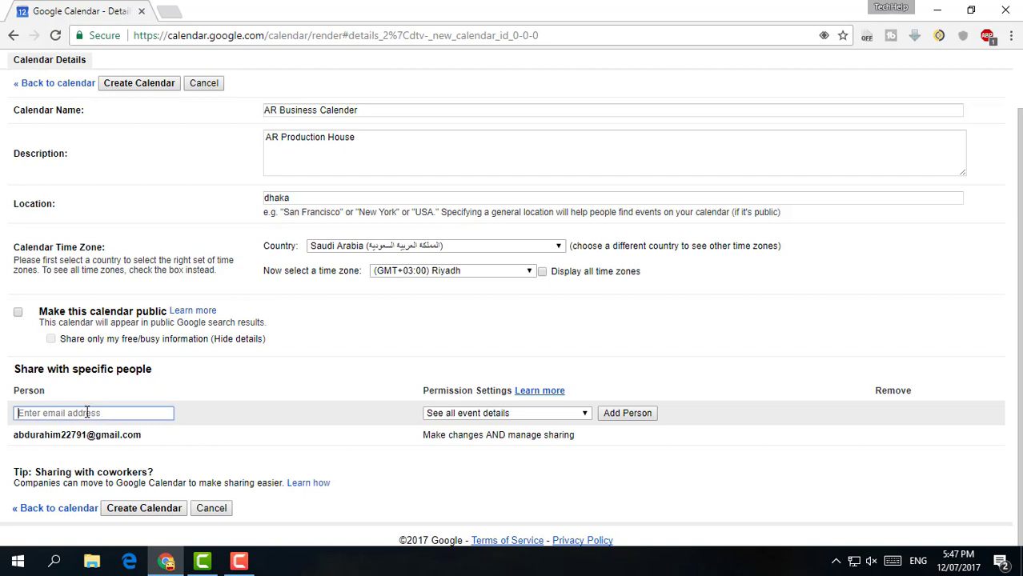
text(meh)
key(BackSpace)
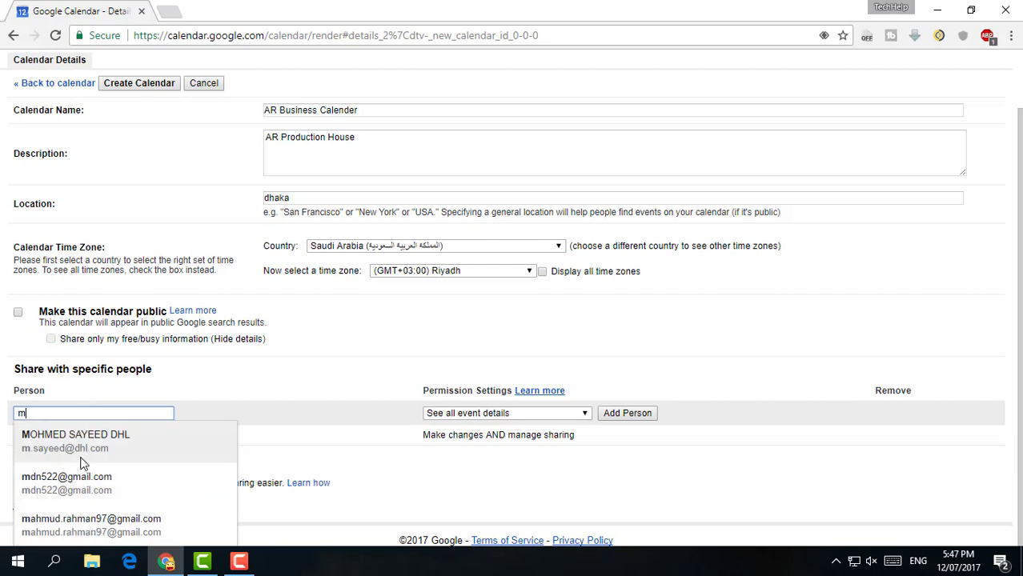
key(BackSpace)
text(ra)
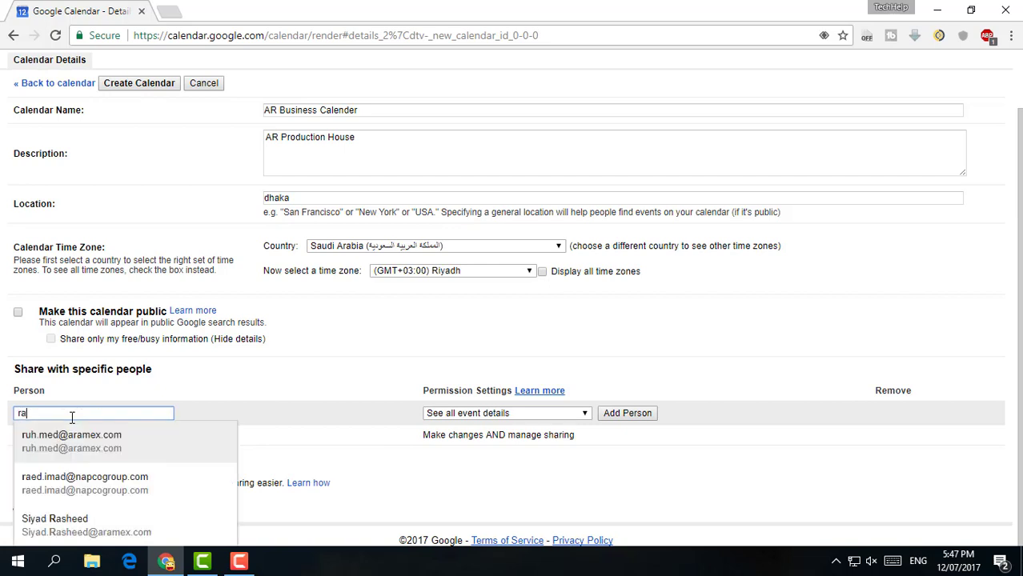
text(h)
click(72, 483)
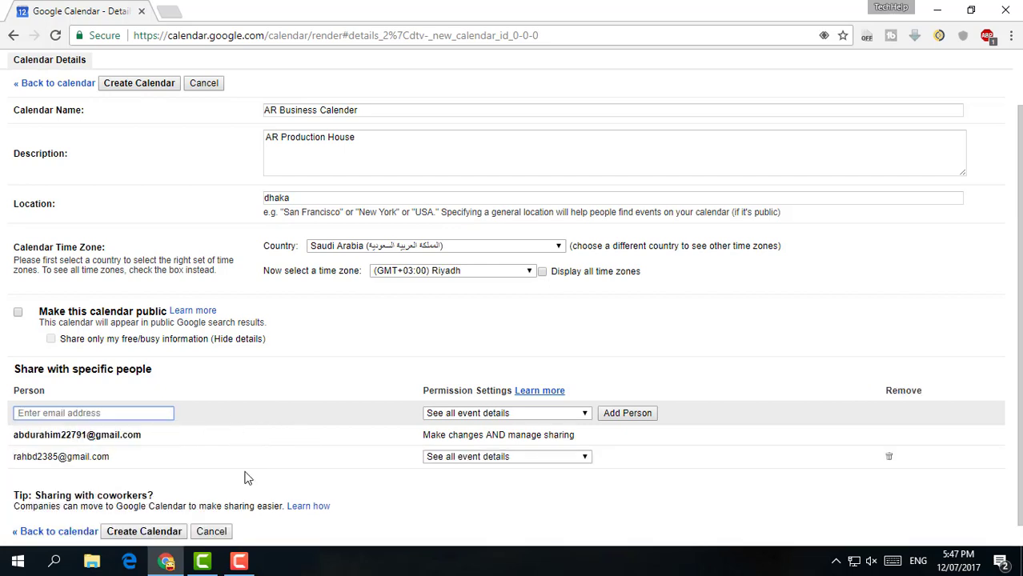
click(449, 457)
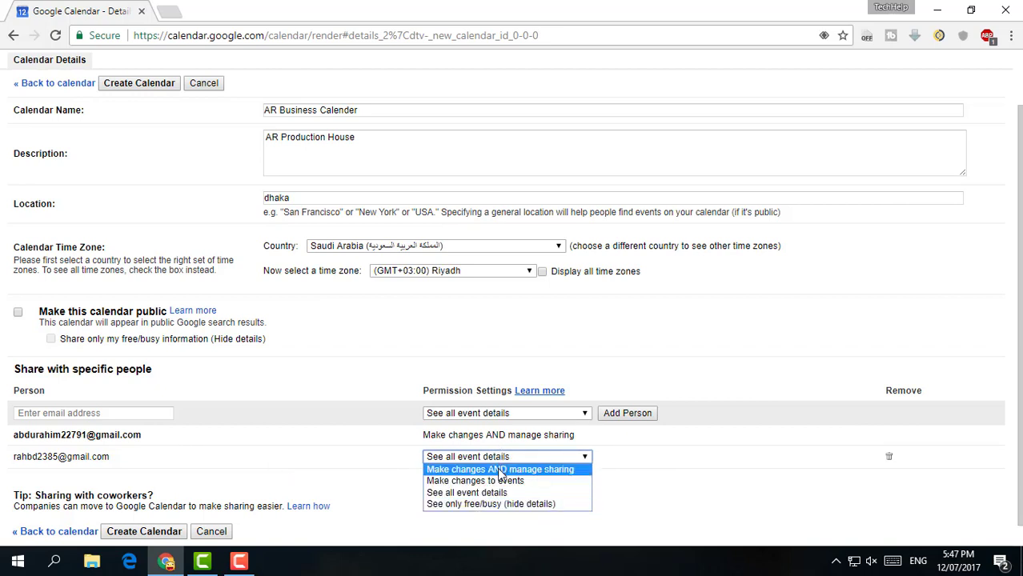
click(312, 472)
Create the calendar with the entered details and reload the page to refresh the My calendars list.
scroll(240, 448, down, 1)
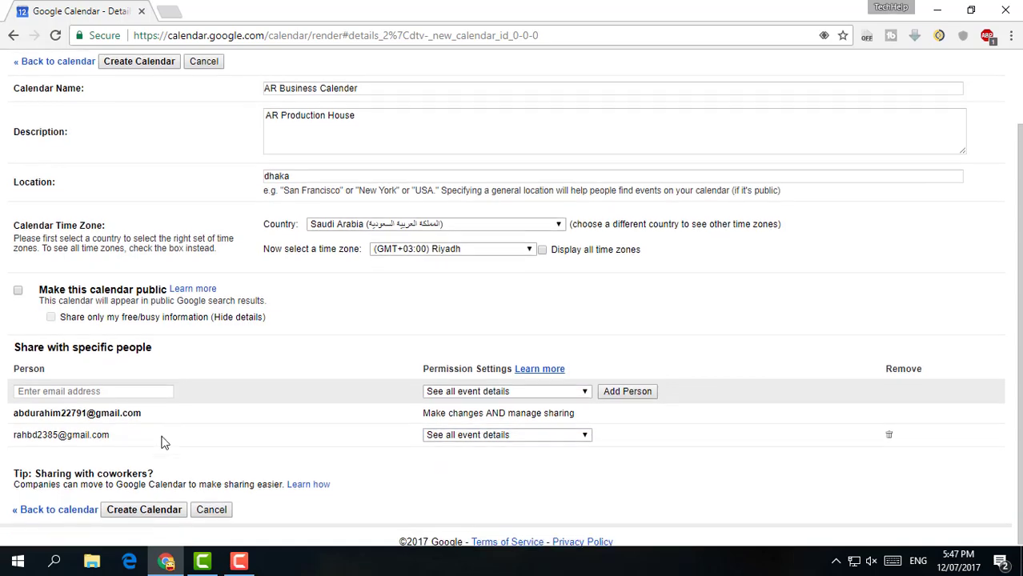
scroll(238, 144, up, 2)
click(142, 151)
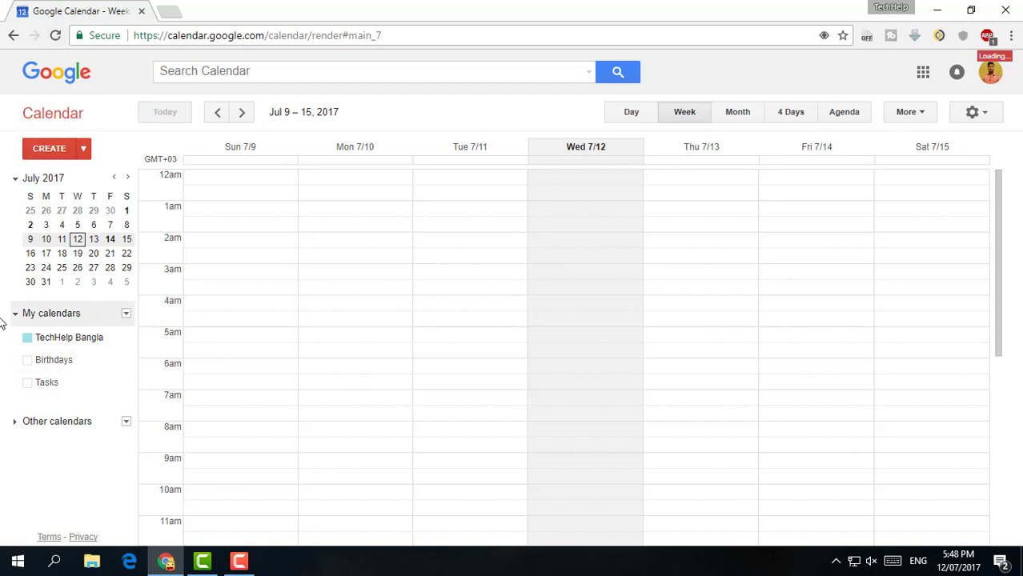
click(125, 314)
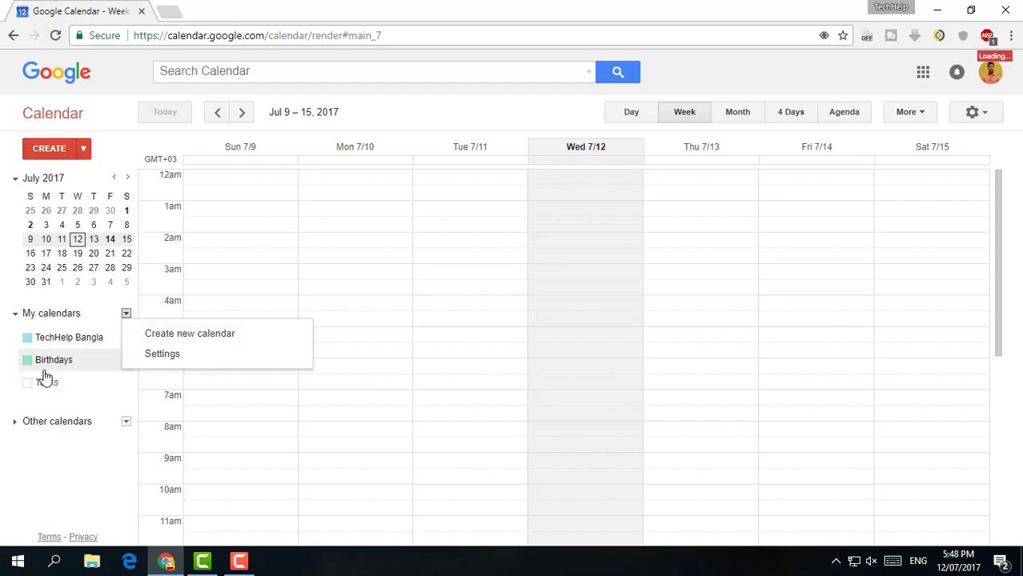
click(55, 35)
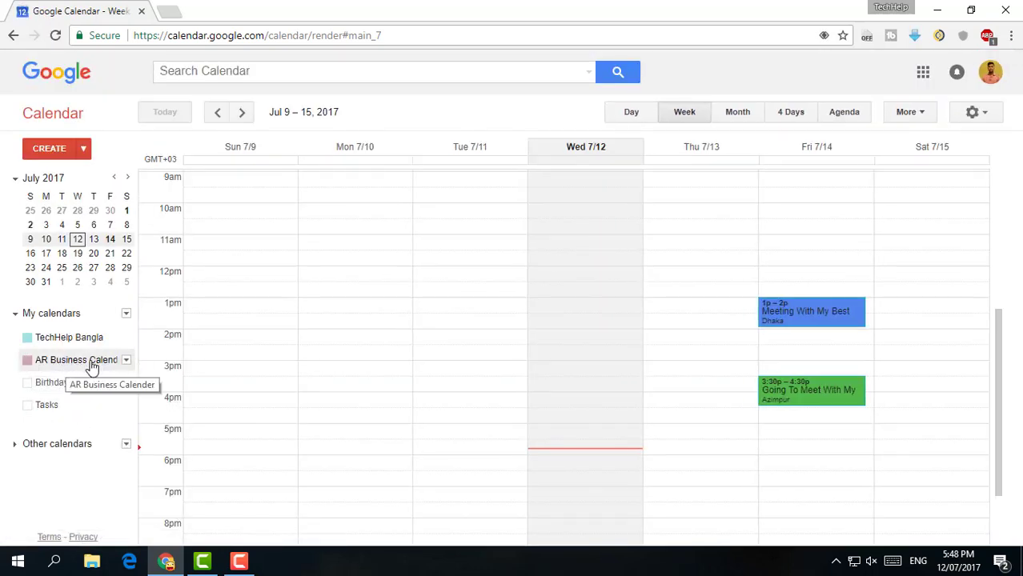
Change the color of the AR Business Calender calendar to bright red.
click(126, 361)
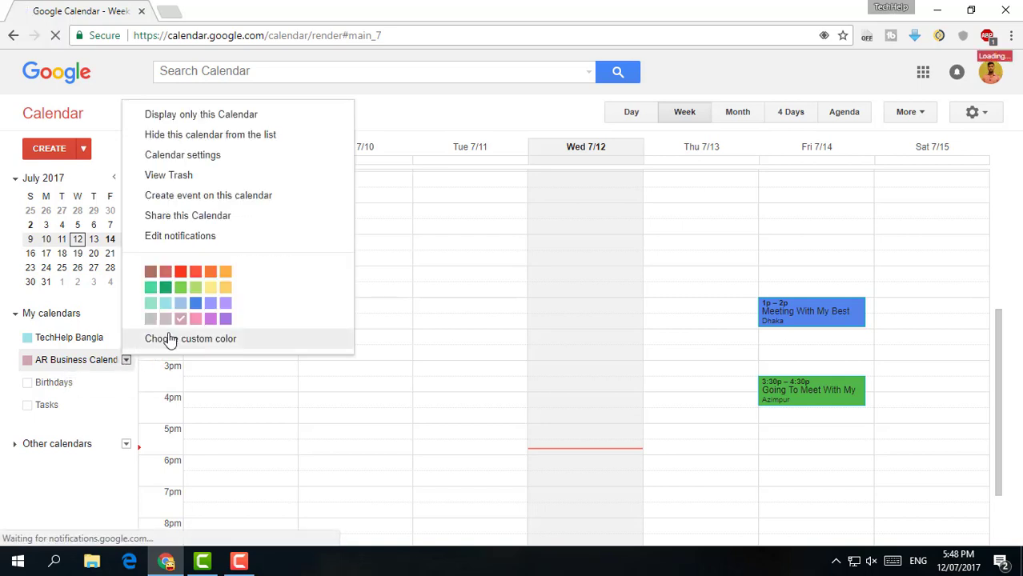
click(180, 272)
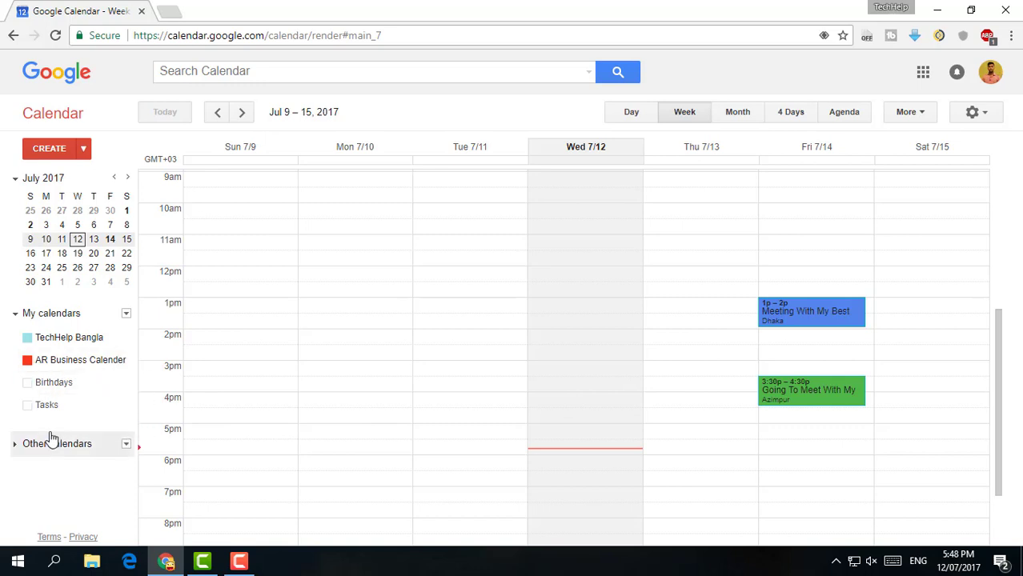
click(125, 444)
click(112, 378)
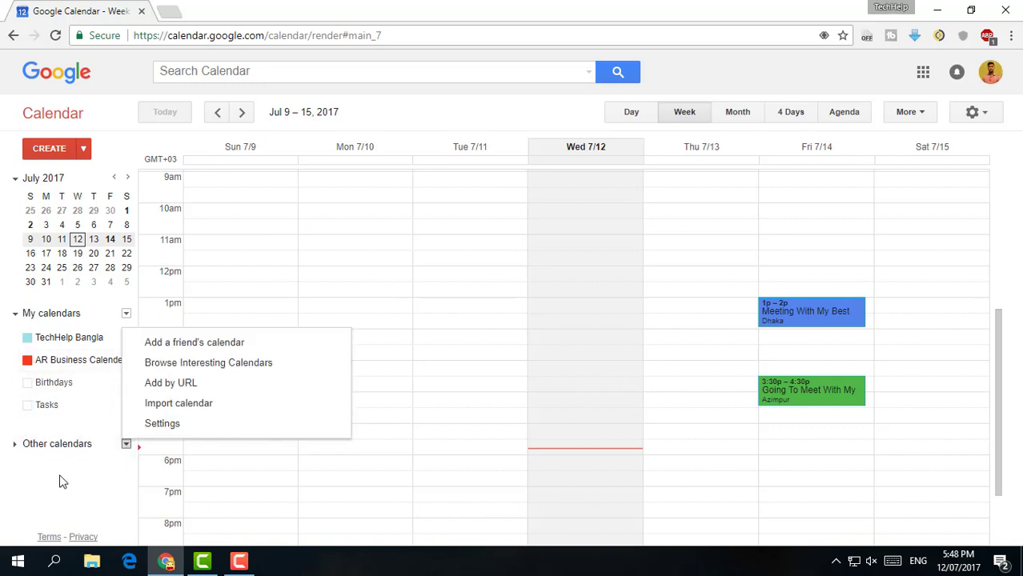
click(80, 465)
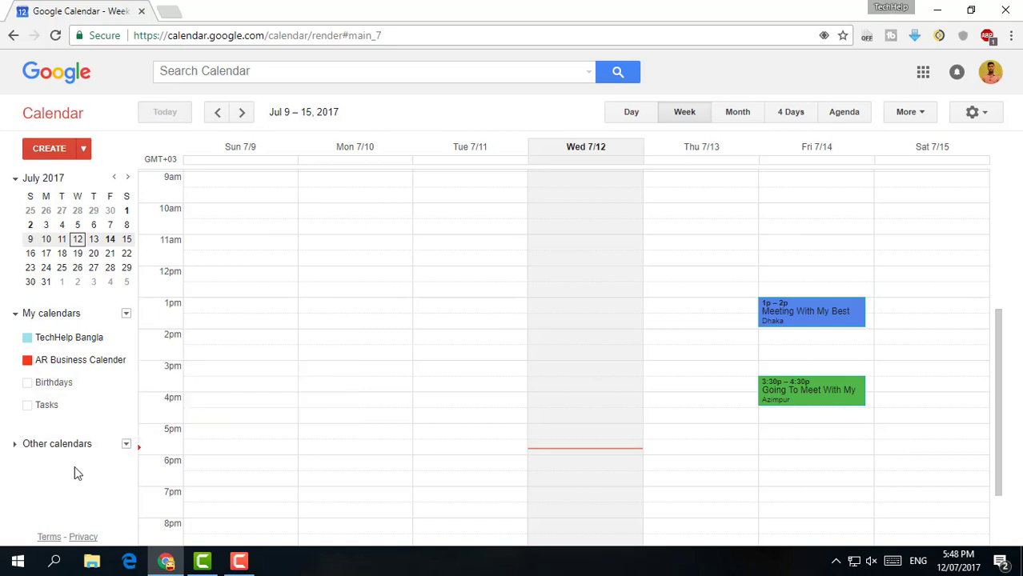
click(125, 313)
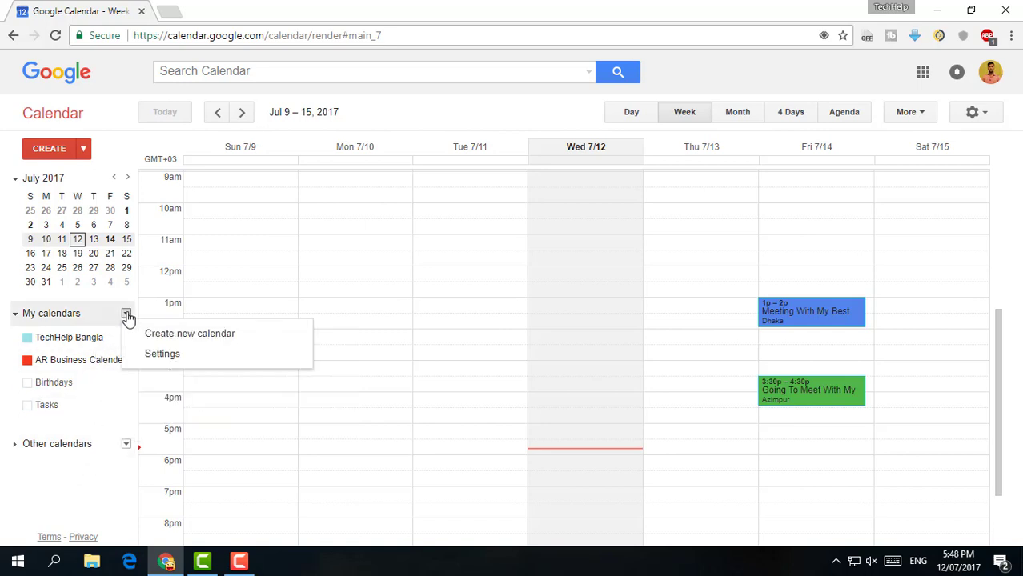
click(93, 483)
Expand Other calendars, hide and show the Holidays in Saudi Arabia calendar again, and display the calendar in month view.
click(16, 444)
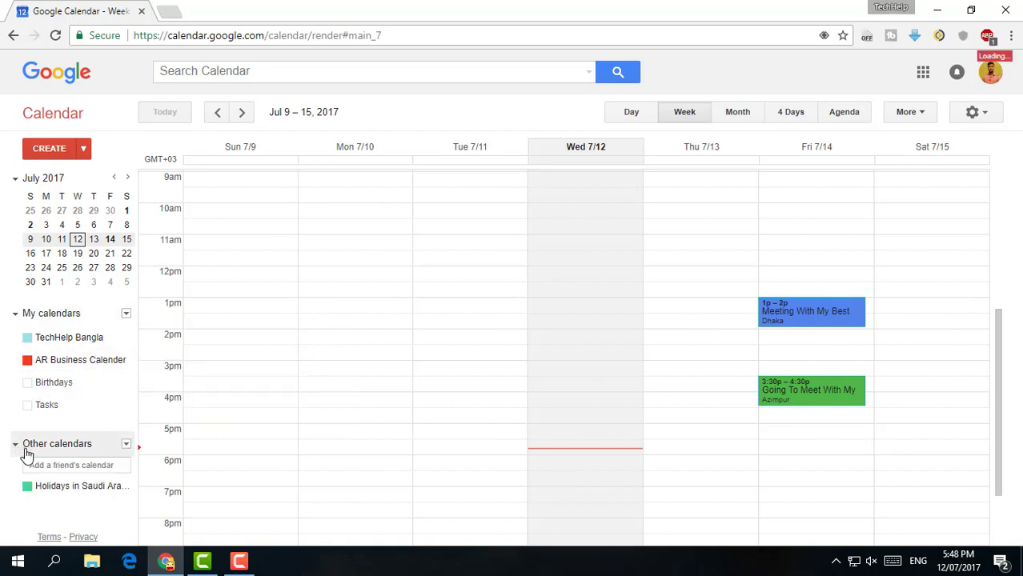
scroll(999, 360, down, 3)
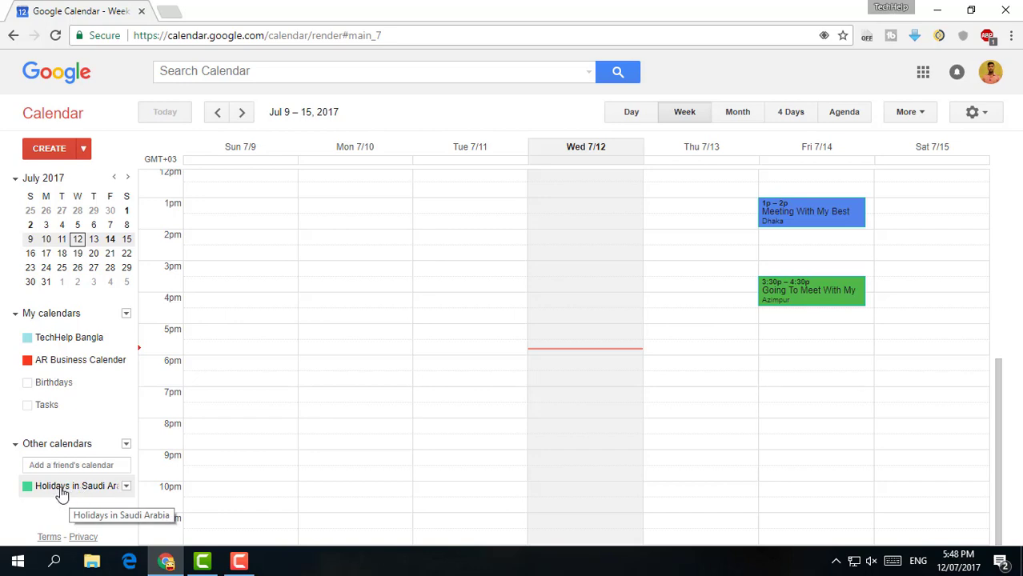
click(742, 115)
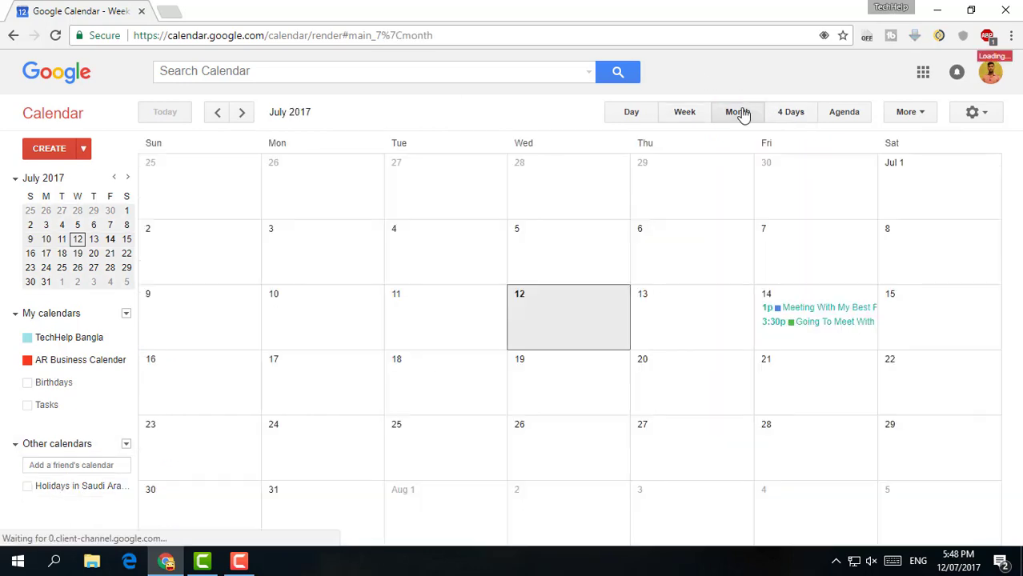
click(789, 117)
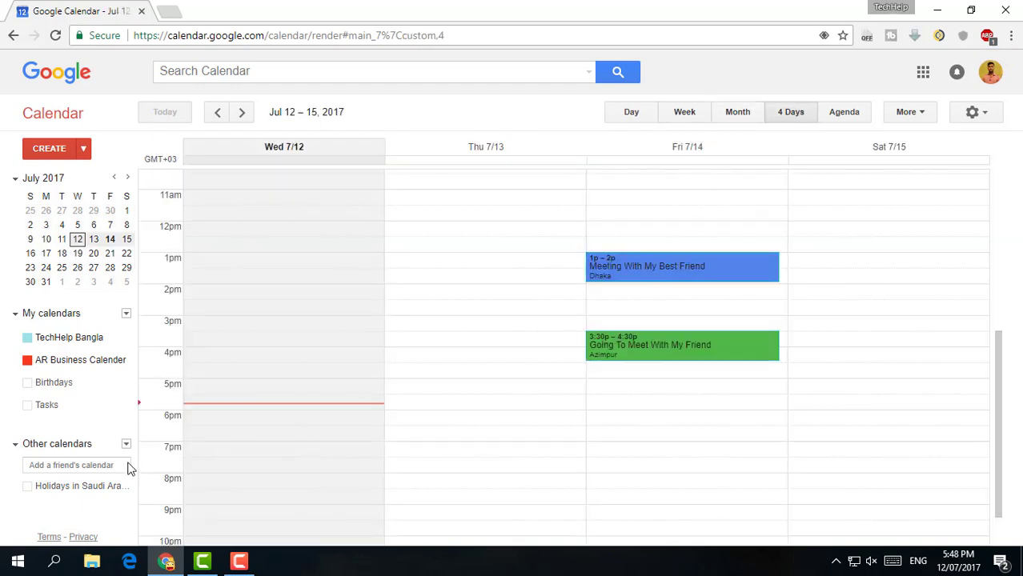
click(112, 485)
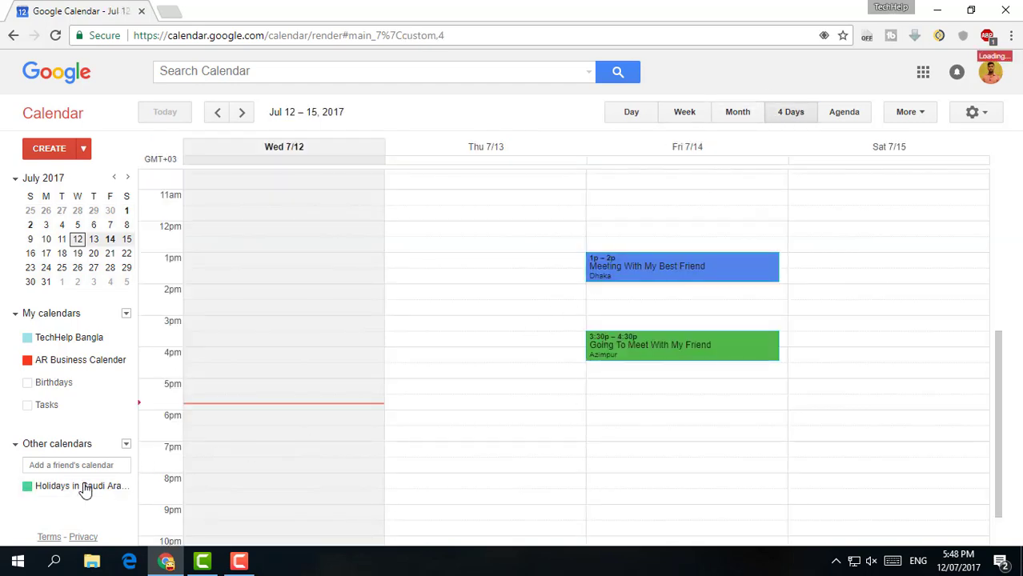
click(731, 119)
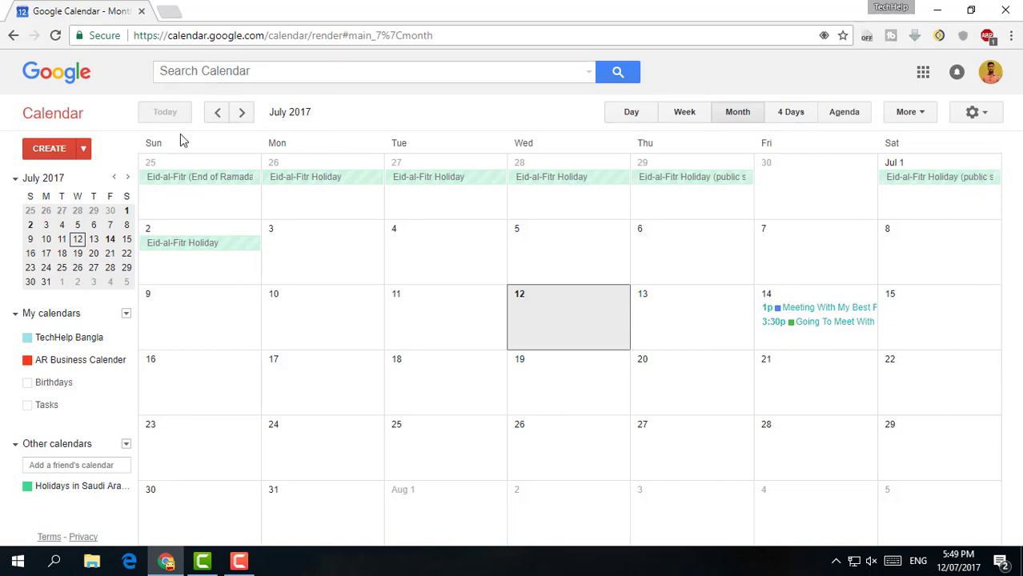
Browse forward through August and September 2017 to examine the holidays in each month.
click(243, 113)
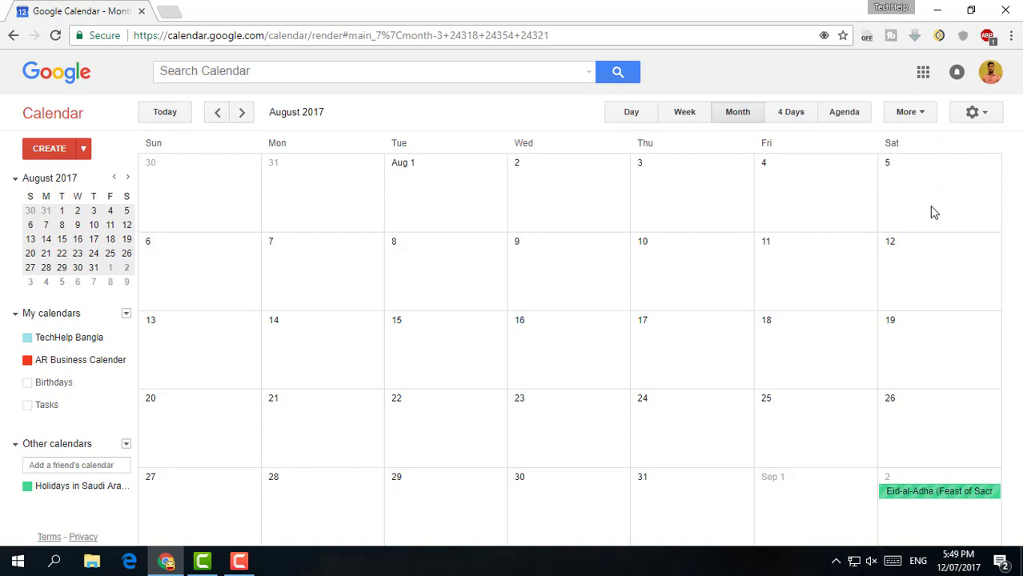
click(242, 112)
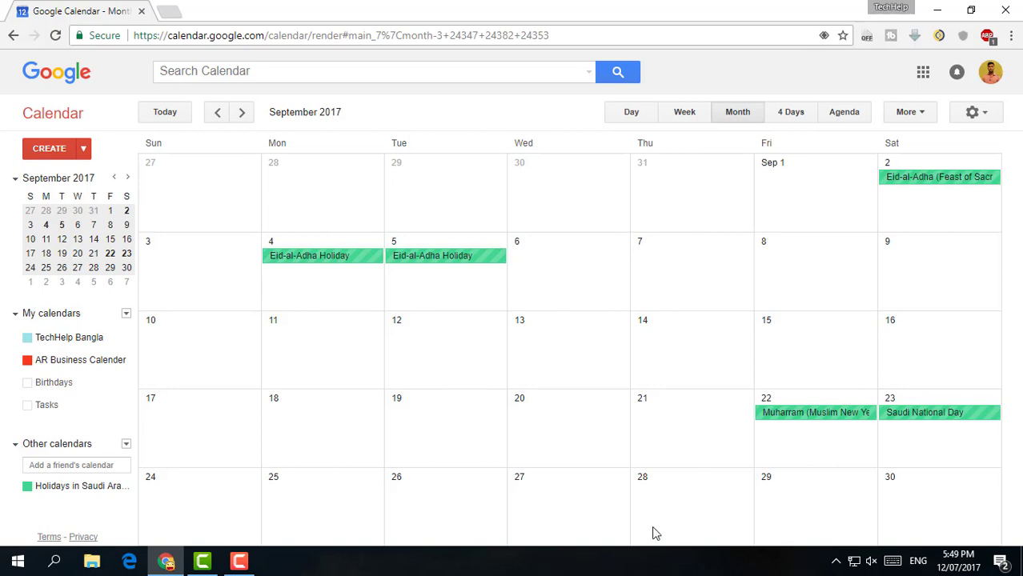
click(629, 569)
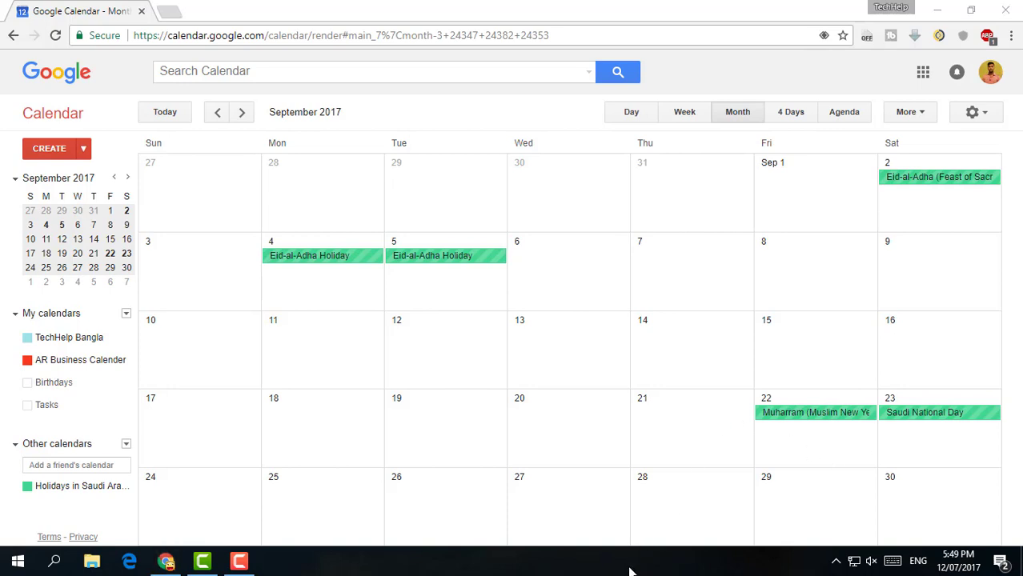